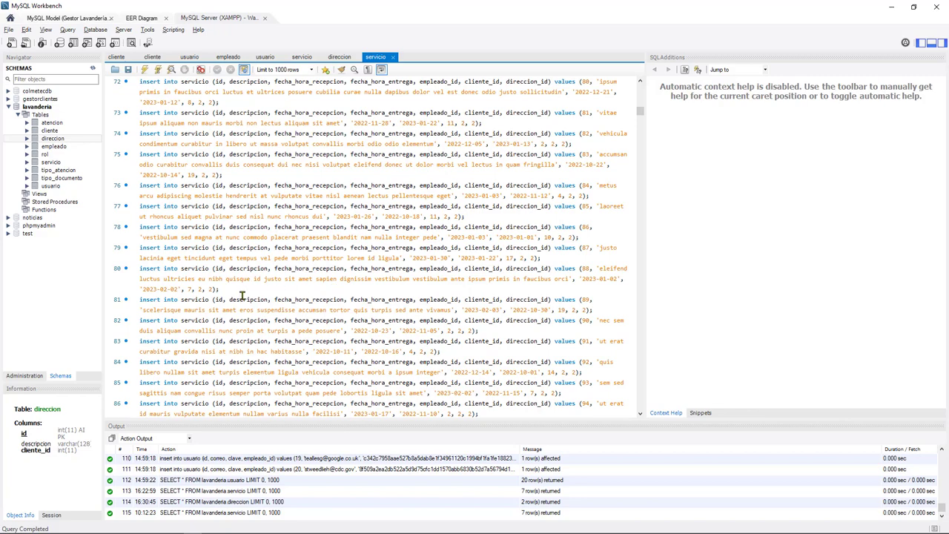
Examine the client id values across the insert statements of the servicio script.
scroll(244, 297, "down", 3)
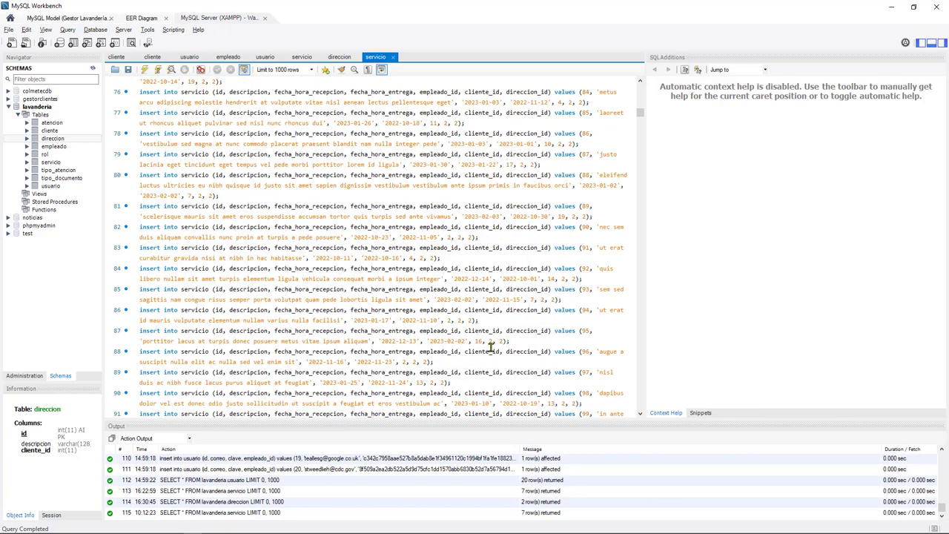
scroll(493, 349, "down", 4)
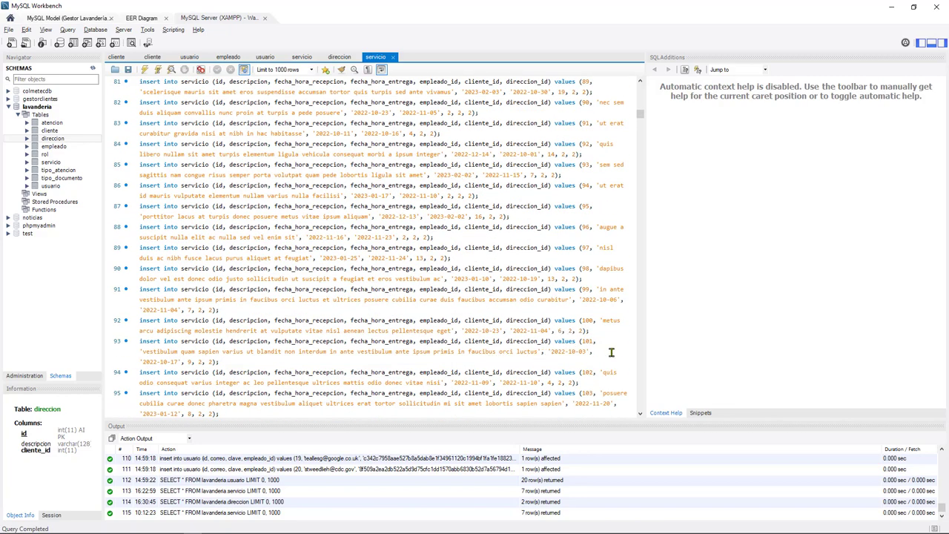
scroll(605, 359, "down", 7)
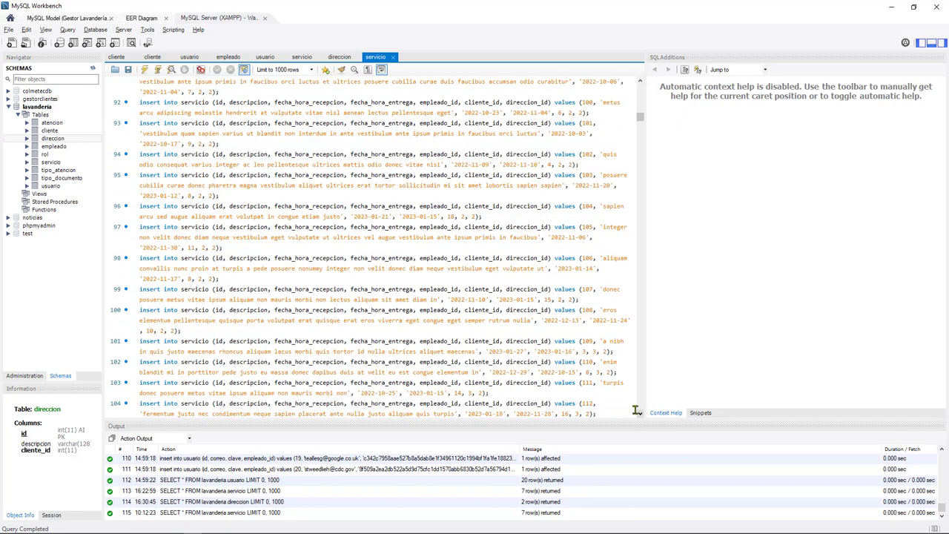
left_click_drag(590, 351, 600, 351)
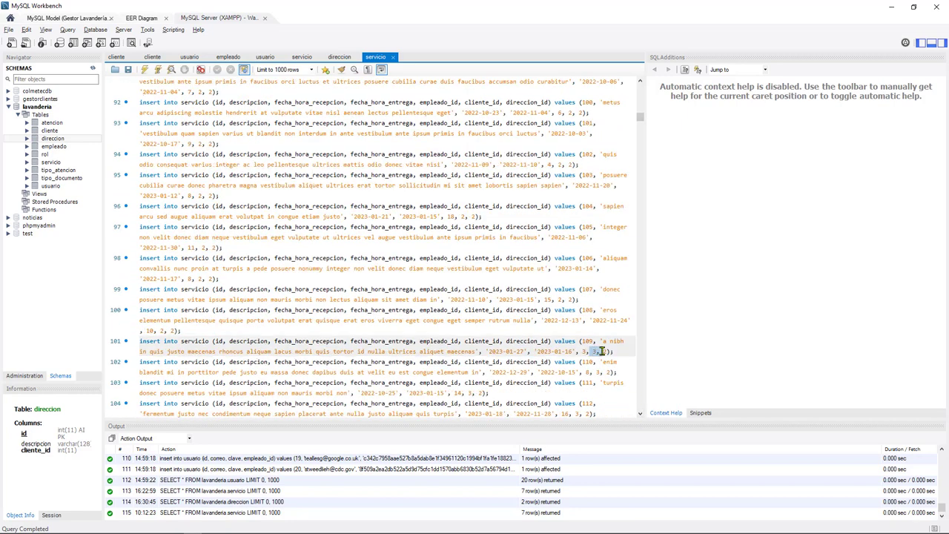
scroll(619, 374, "down", 9)
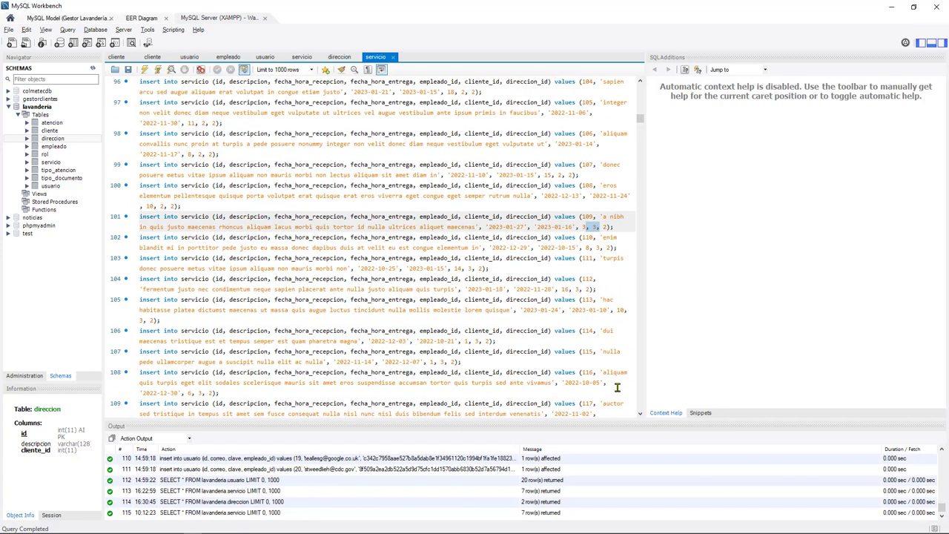
scroll(618, 385, "down", 6)
left_click(528, 256)
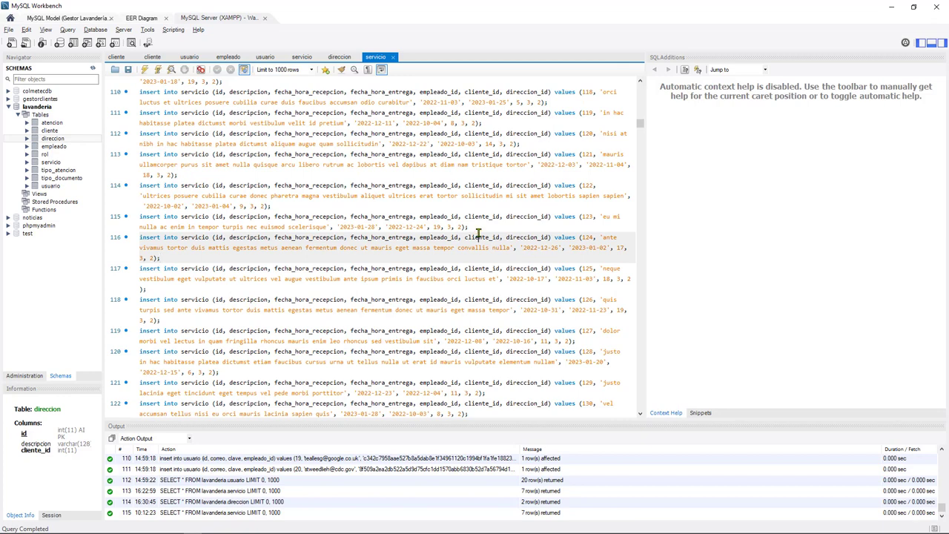
Select all the insert statements and save the script as servicio.sql.
key("ctrl+a")
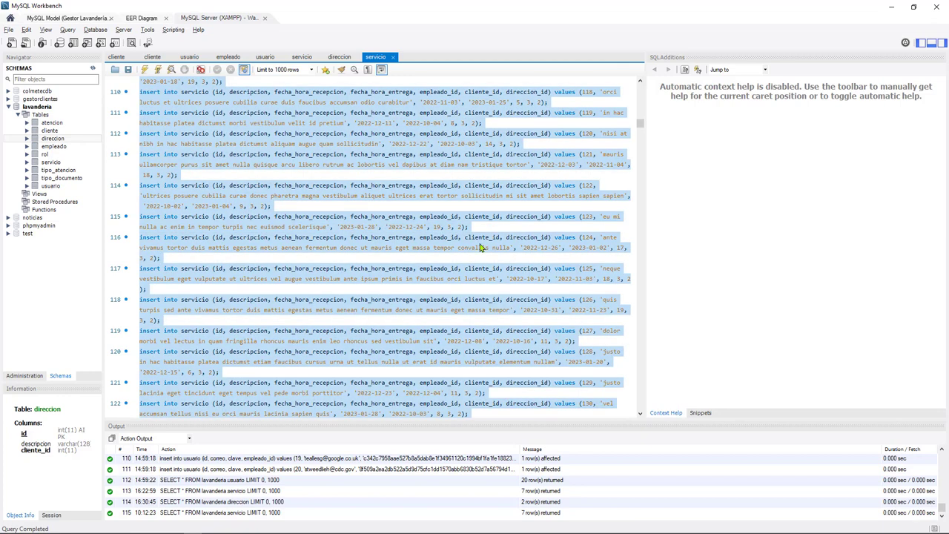
scroll(480, 247, "down", 12)
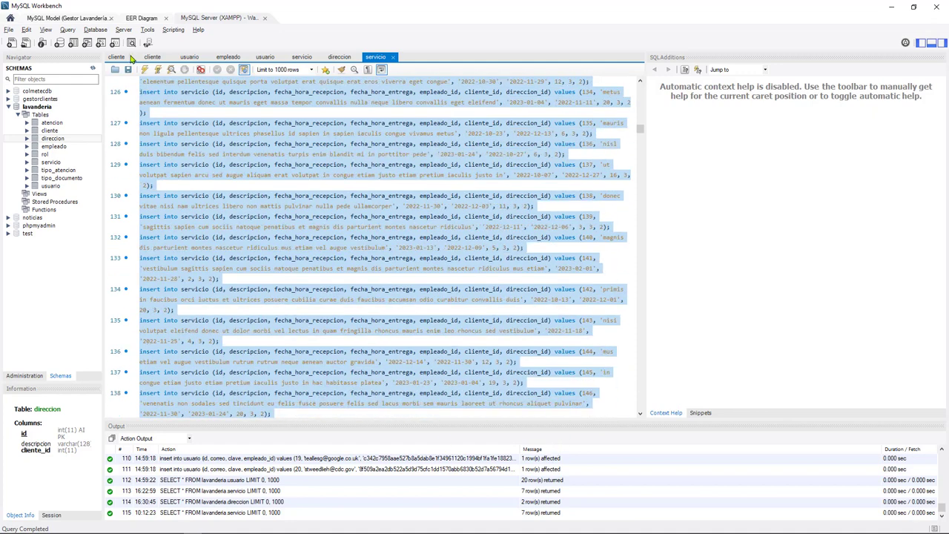
left_click(127, 70)
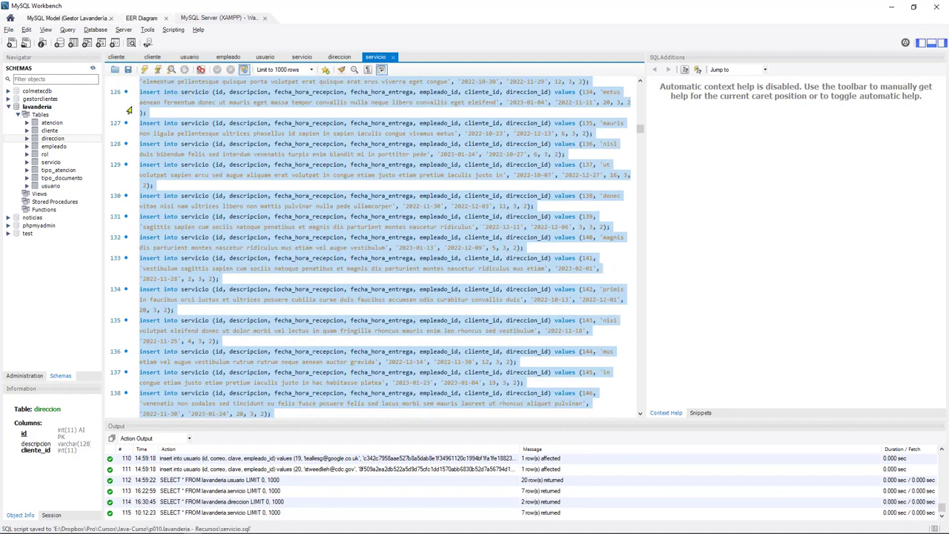
Check the lavanderia_servicio schema in Mockaroo, and the servicio table in the MySQL Workbench EER diagram.
key("alt+Tab")
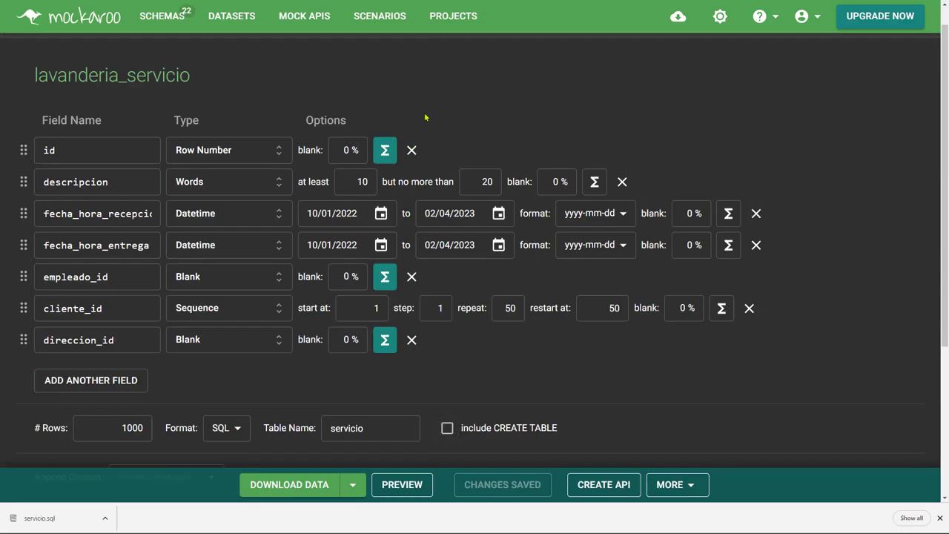
key("alt+Tab")
left_click(140, 18)
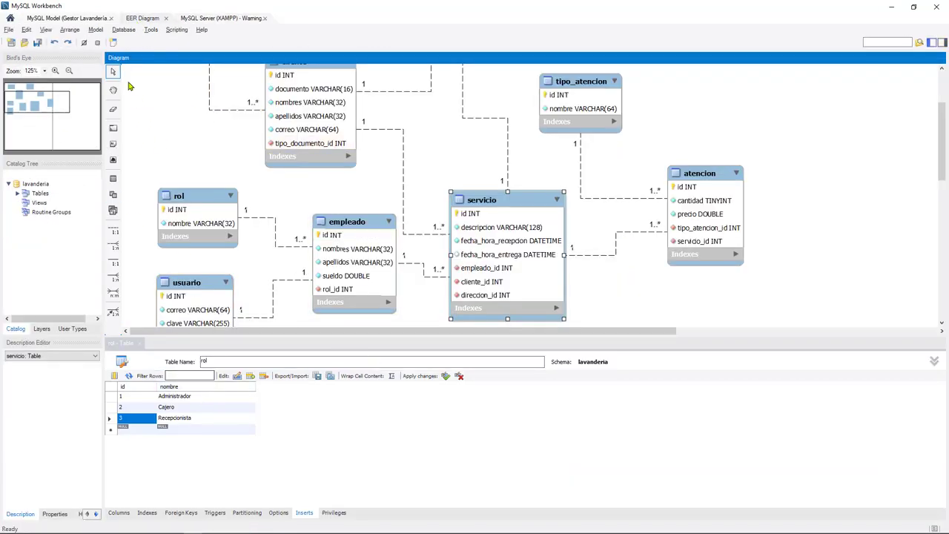
Rerun SELECT * FROM lavanderia.cliente in its existing query to list the clients.
left_click(220, 18)
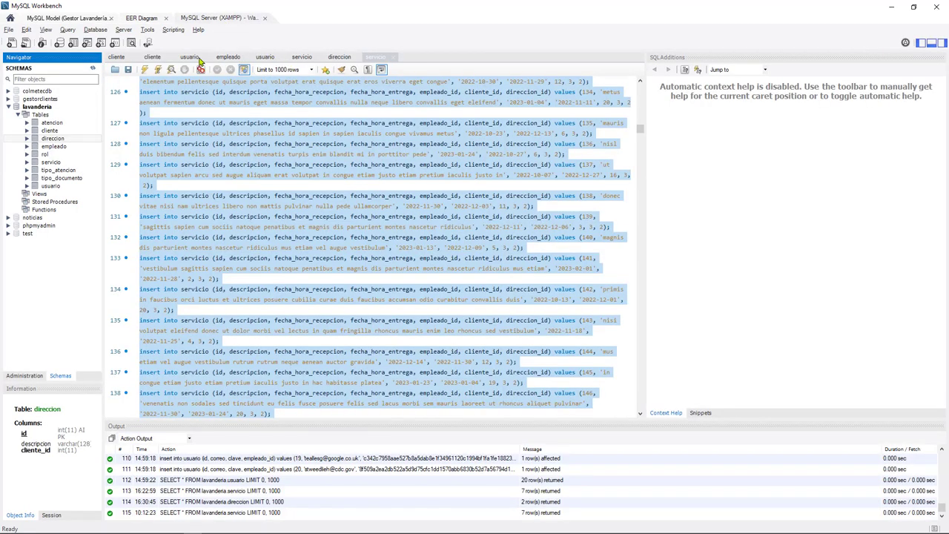
left_click(152, 58)
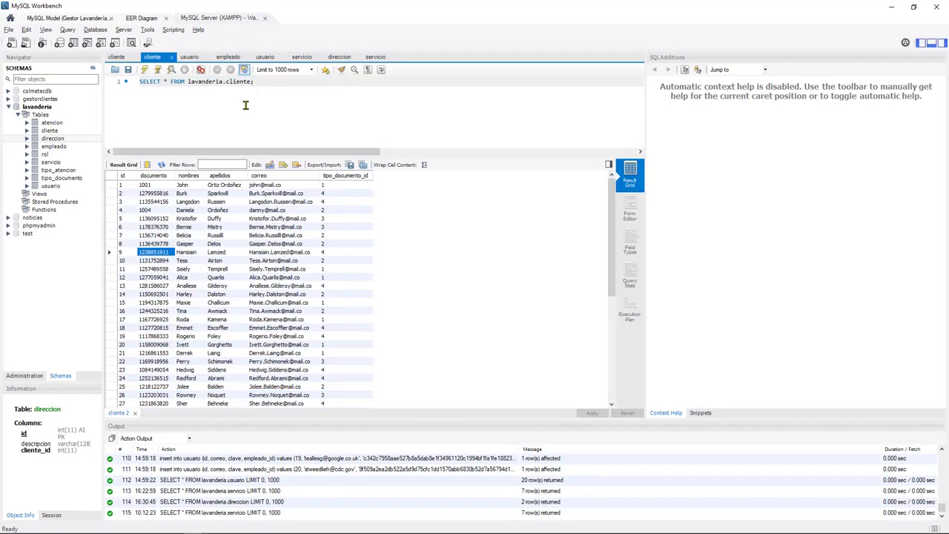
scroll(246, 106, "up", 1)
key("ctrl+a")
key("BackSpace")
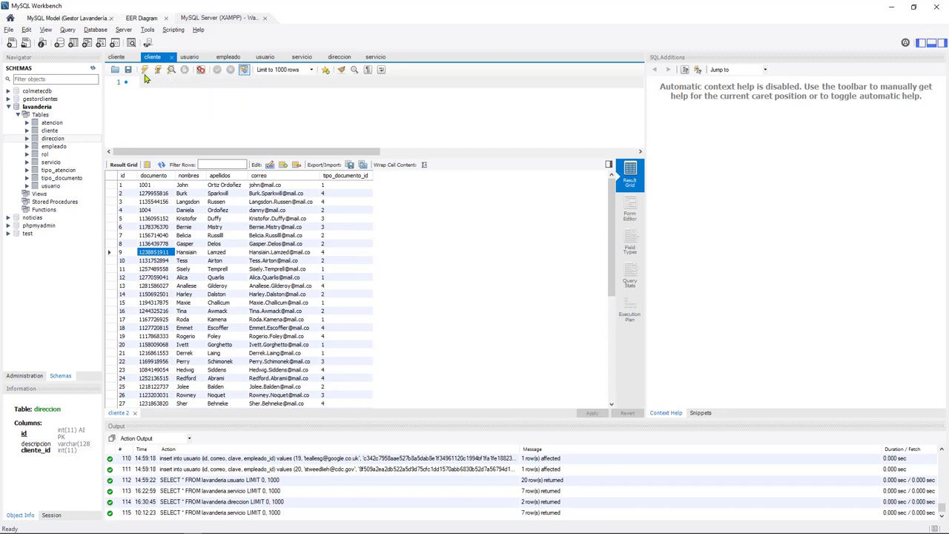
key("ctrl+z")
key("ctrl+Return")
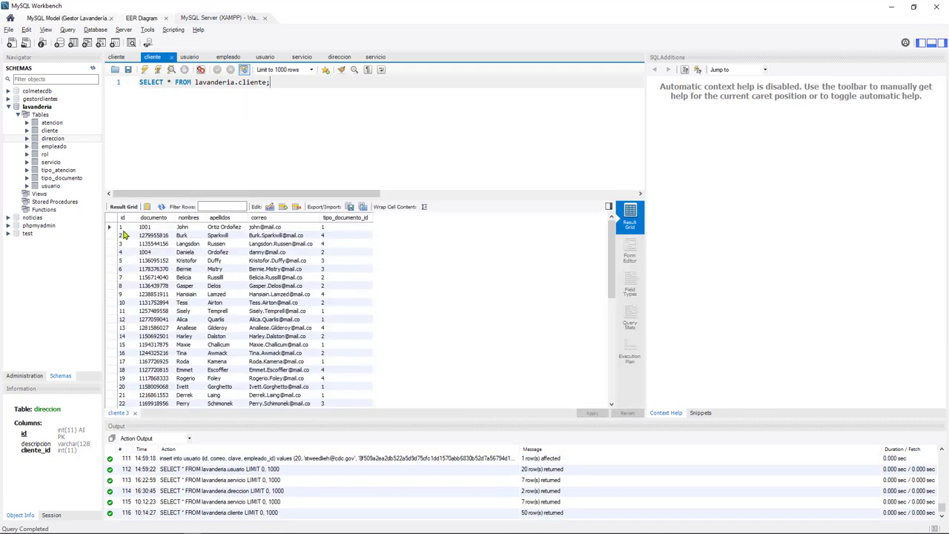
Review the id column of the cliente results from the first record to the last.
left_click(128, 260)
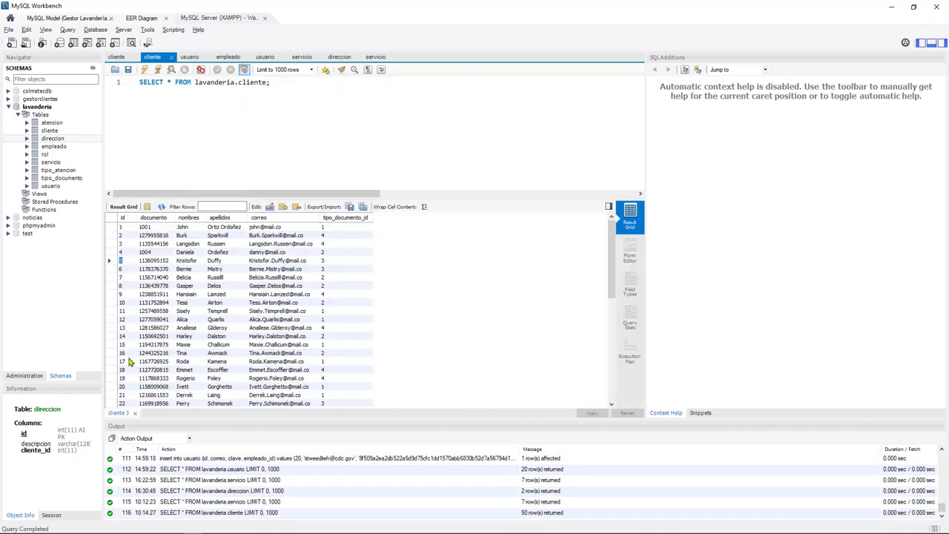
scroll(131, 362, "down", 4)
left_click(127, 394)
scroll(130, 400, "down", 5)
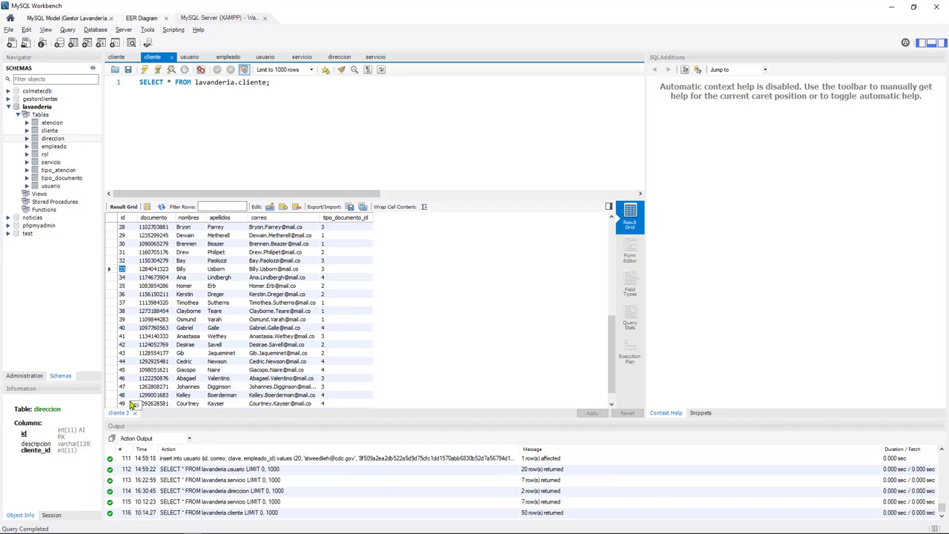
left_click(151, 378)
scroll(148, 383, "down", 1)
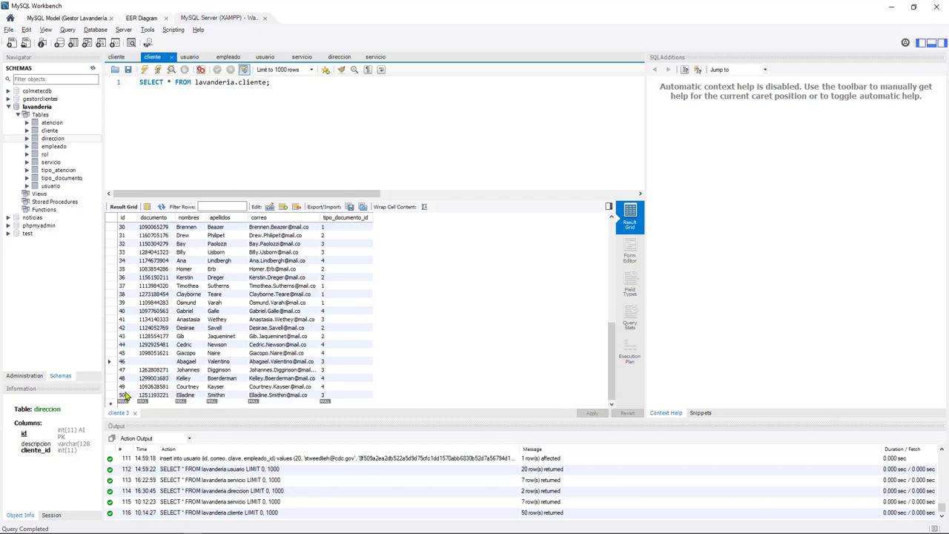
left_click(126, 396)
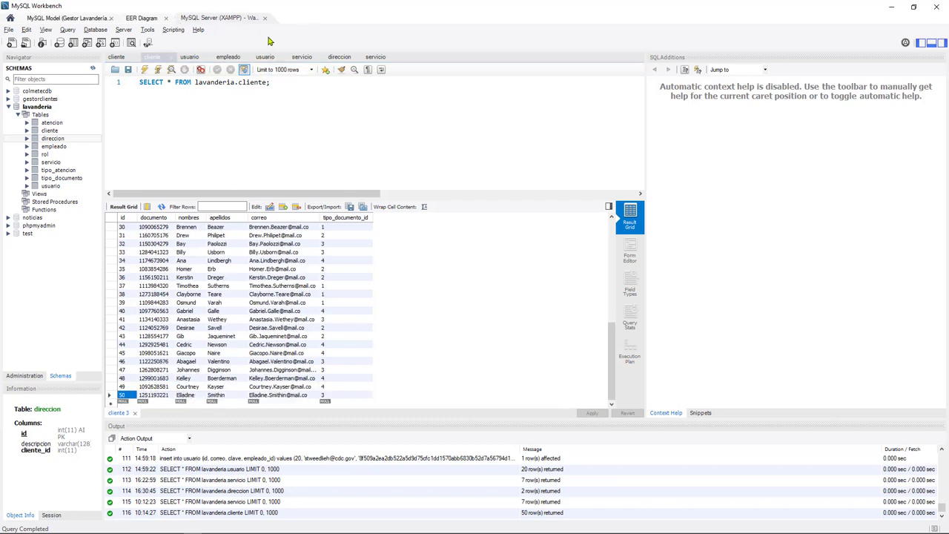
Examine the cliente_id values in the final insert statements of the servicio script.
left_click(373, 57)
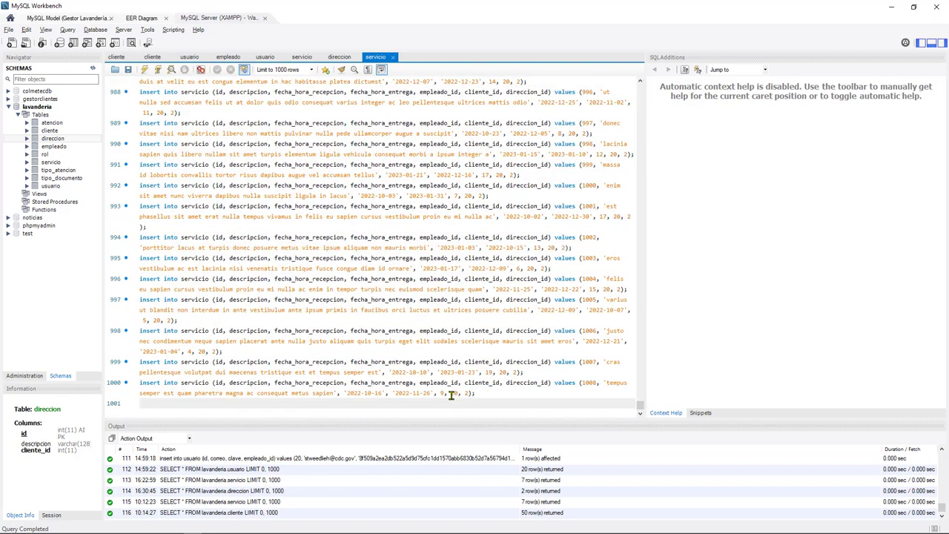
left_click(453, 394)
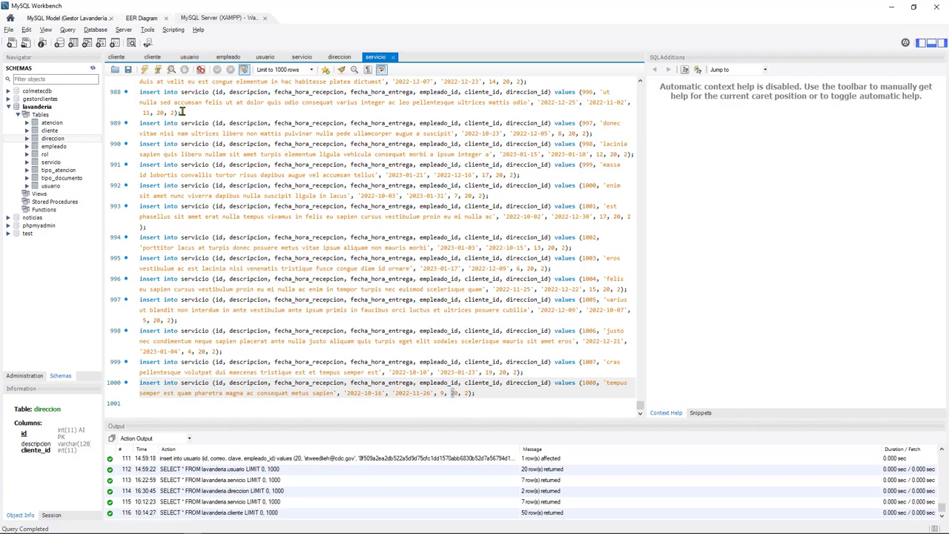
scroll(639, 194, "up", 10)
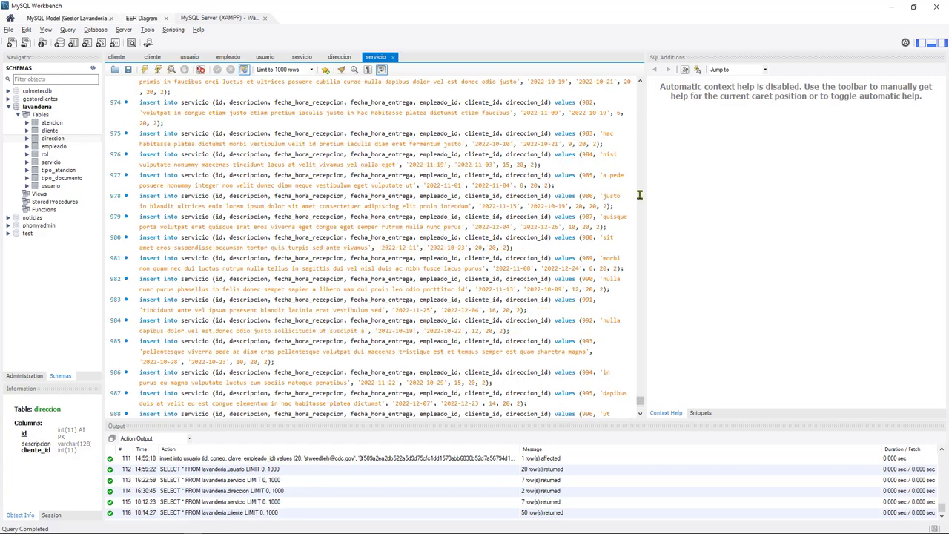
scroll(645, 294, "down", 9)
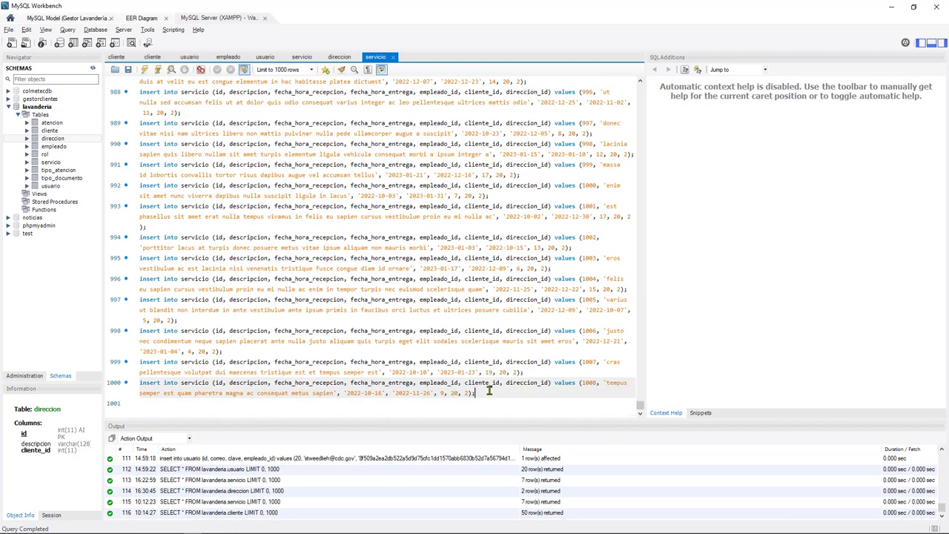
triple_click(428, 382)
left_click_drag(428, 383, 148, 340)
left_click(487, 403)
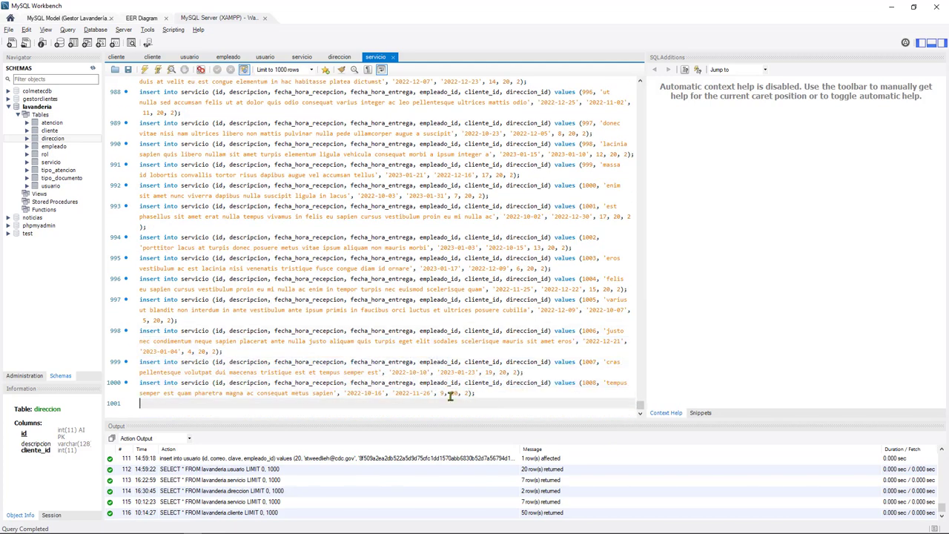
left_click_drag(450, 394, 457, 395)
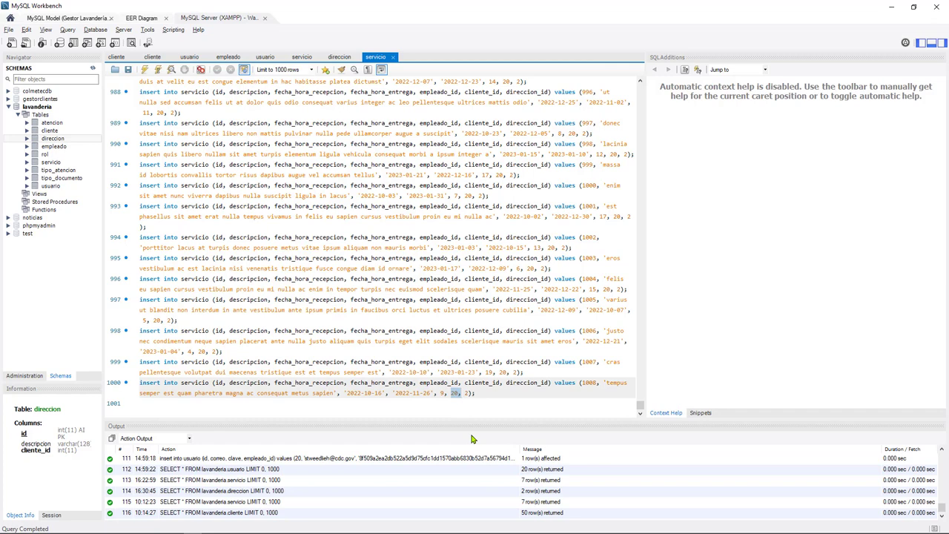
left_click(506, 392)
Execute the entire servicio insert script and select its last entry in the action output.
key("ctrl+a")
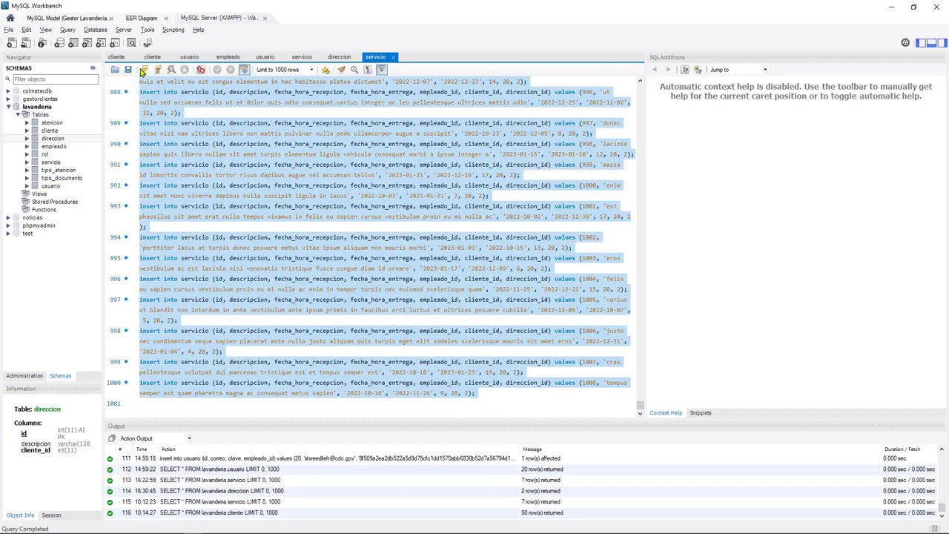
key("ctrl+shift+Return")
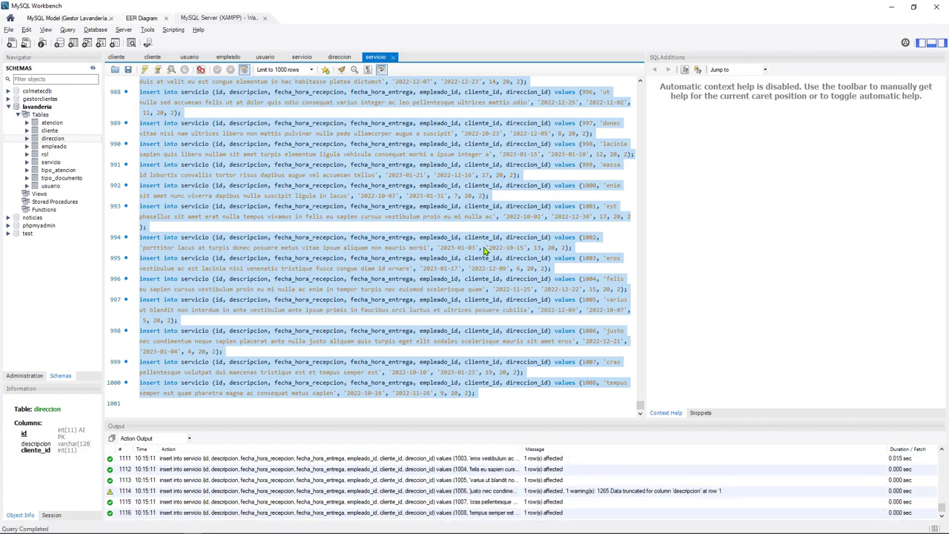
left_click(212, 512)
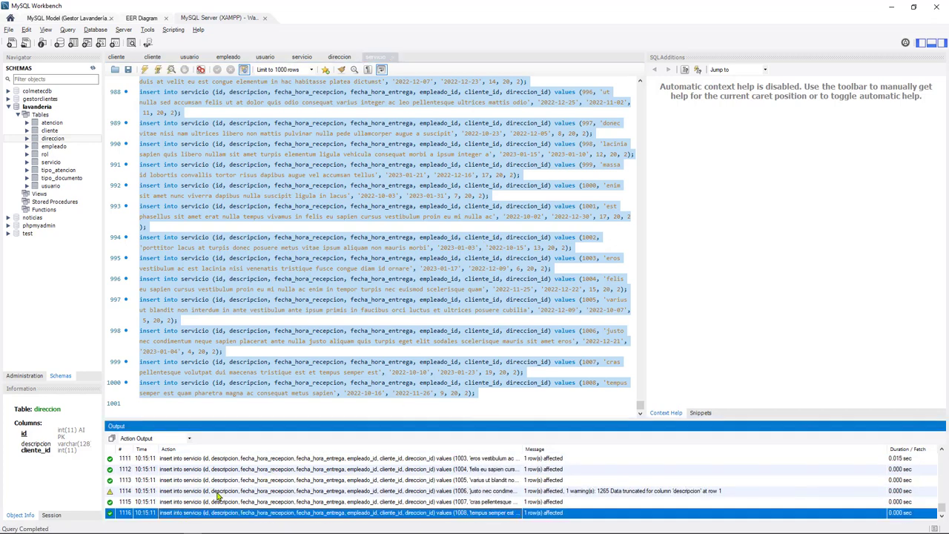
Inspect the warning entry for the servicio inserts and check the descripcion column's length in the EER diagram.
left_click(291, 492)
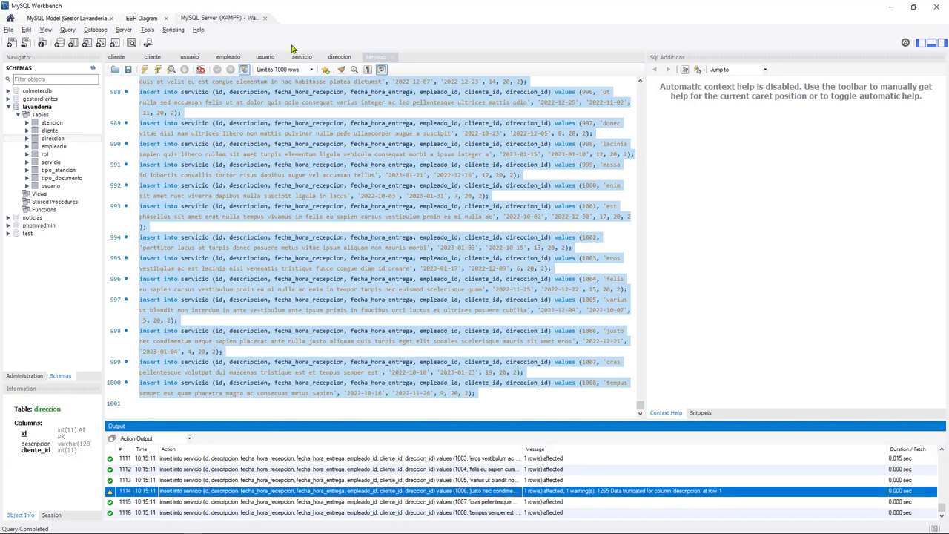
left_click(138, 20)
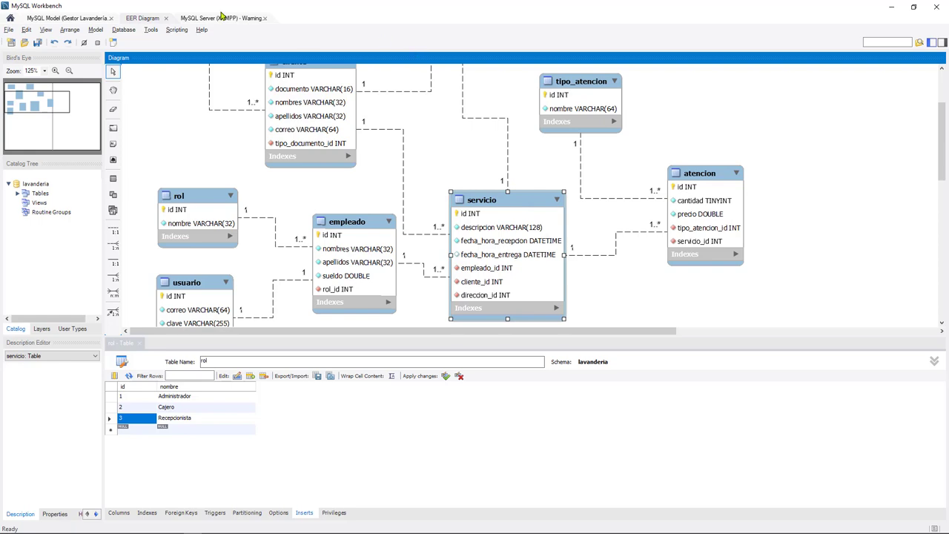
left_click(224, 17)
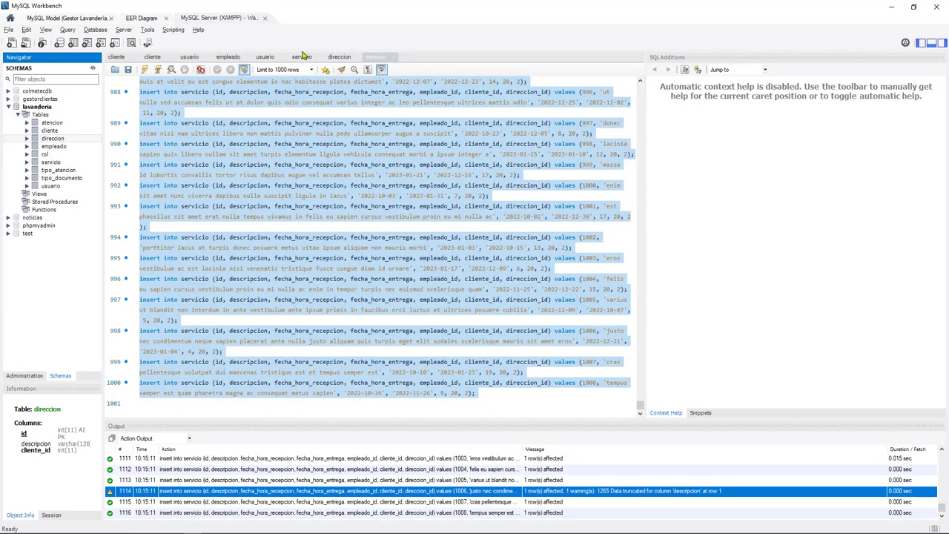
Rerun SELECT * FROM lavanderia.servicio, then examine the rows through the last record and the query's output entry.
left_click(301, 57)
key("ctrl+Return")
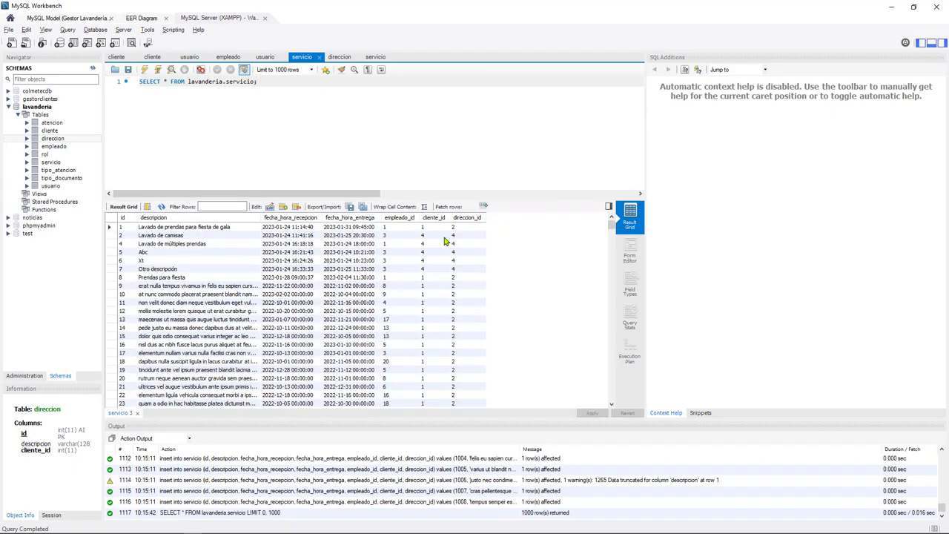
scroll(496, 287, "down", 15)
scroll(489, 307, "down", 20)
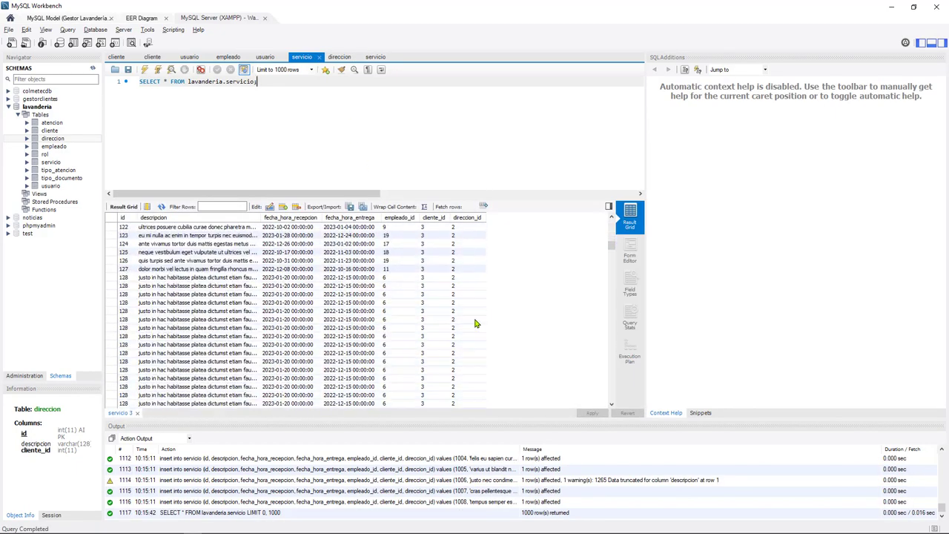
left_click_drag(610, 254, 593, 413)
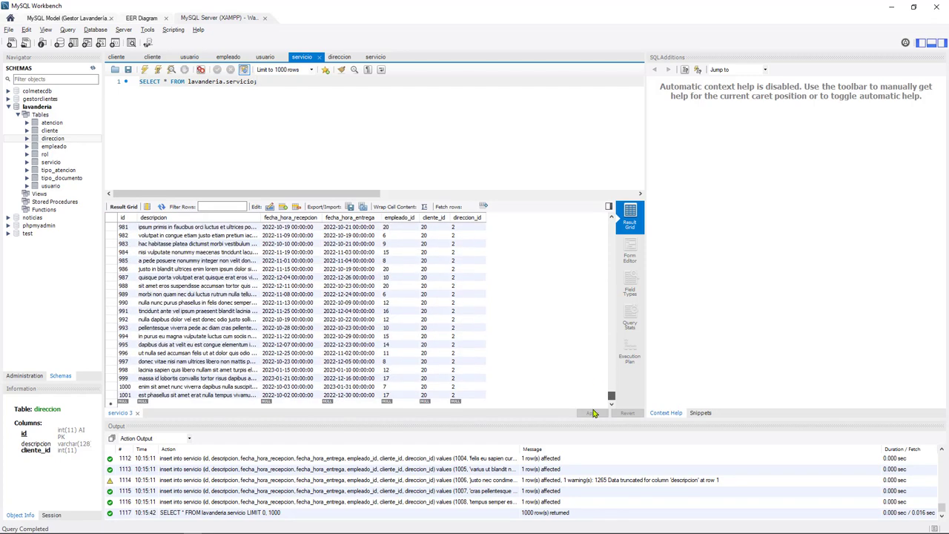
left_click(551, 513)
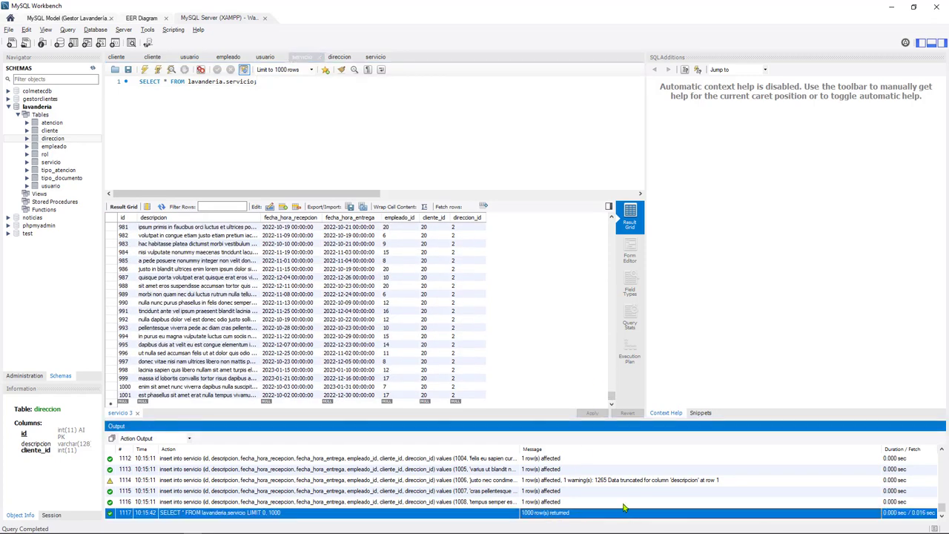
Examine the cliente_id values of the servicio rows from the last records back to the first, down to the id 9 row.
left_click(448, 328)
left_click(265, 83)
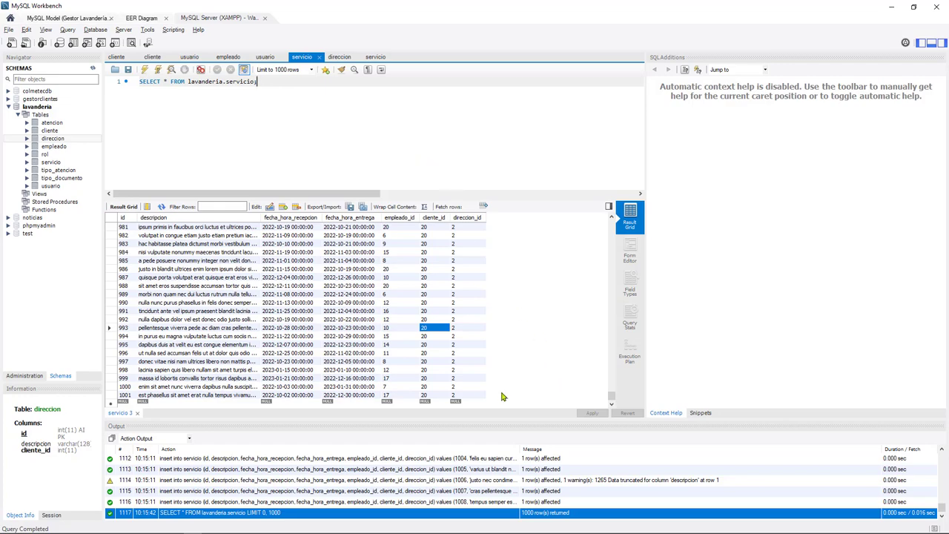
scroll(438, 334, "up", 16)
scroll(438, 317, "up", 20)
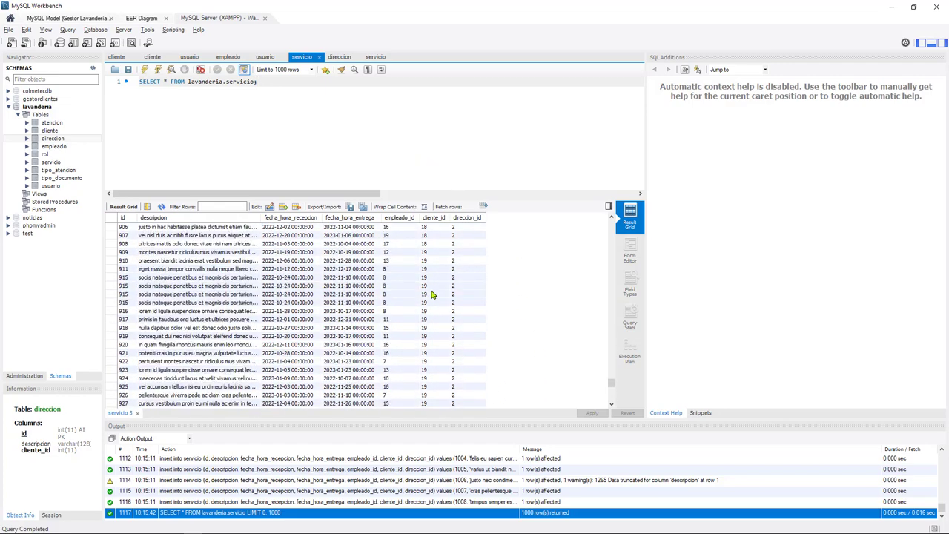
scroll(437, 266, "up", 20)
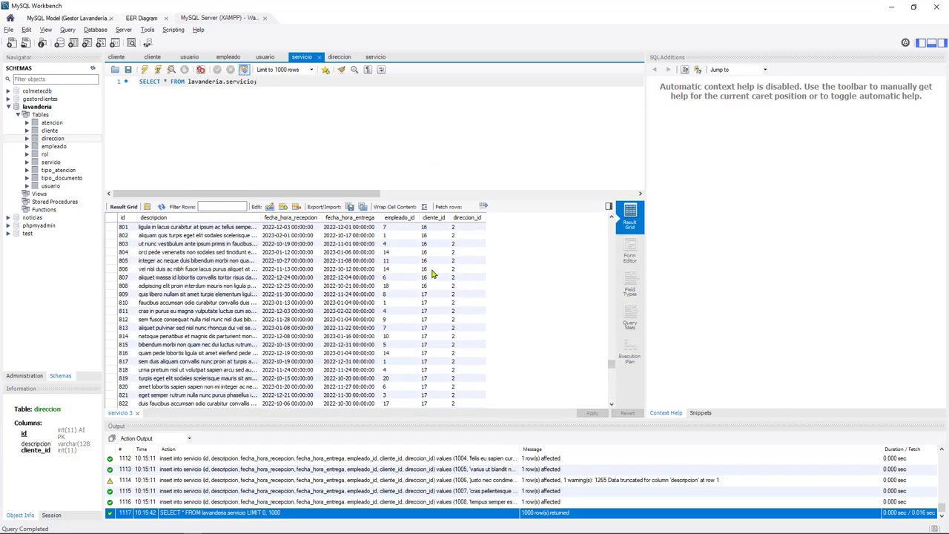
scroll(428, 268, "up", 20)
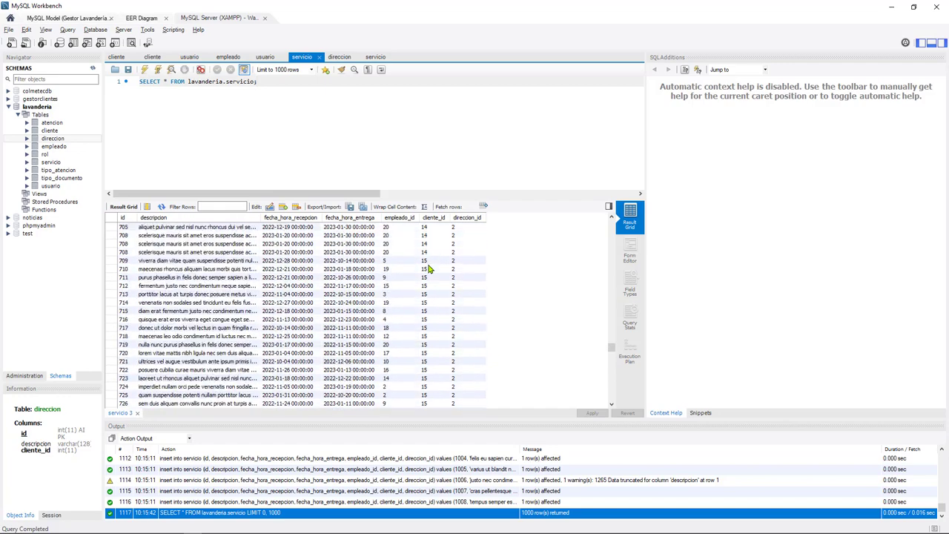
left_click_drag(611, 339, 612, 223)
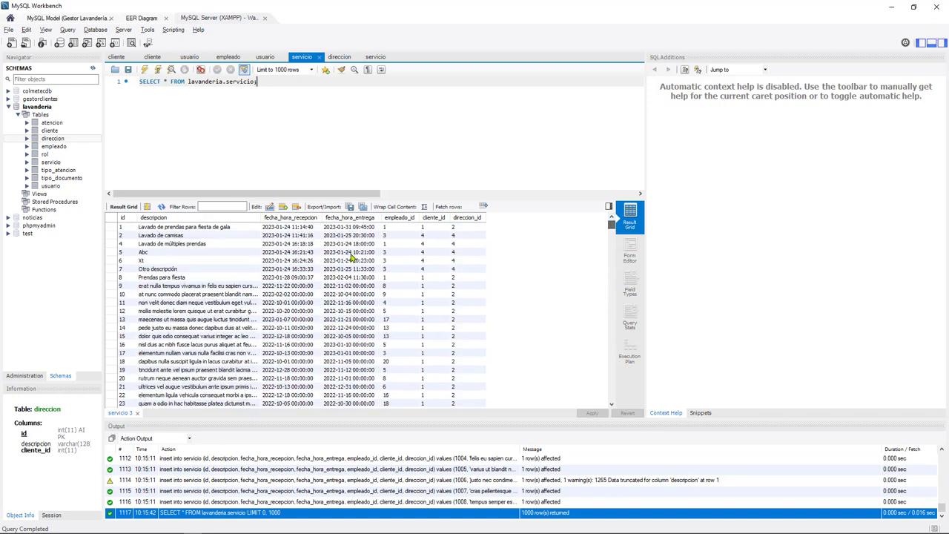
left_click(440, 279)
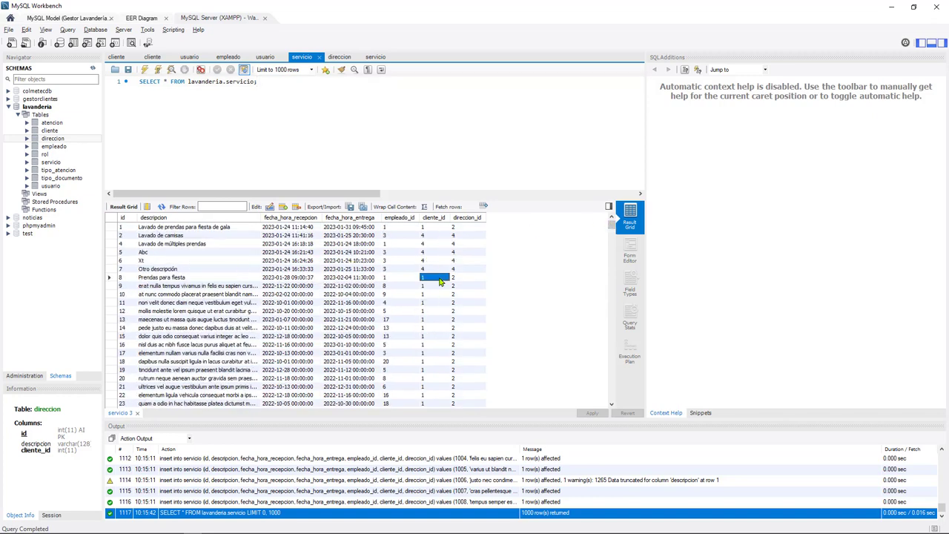
left_click(122, 289)
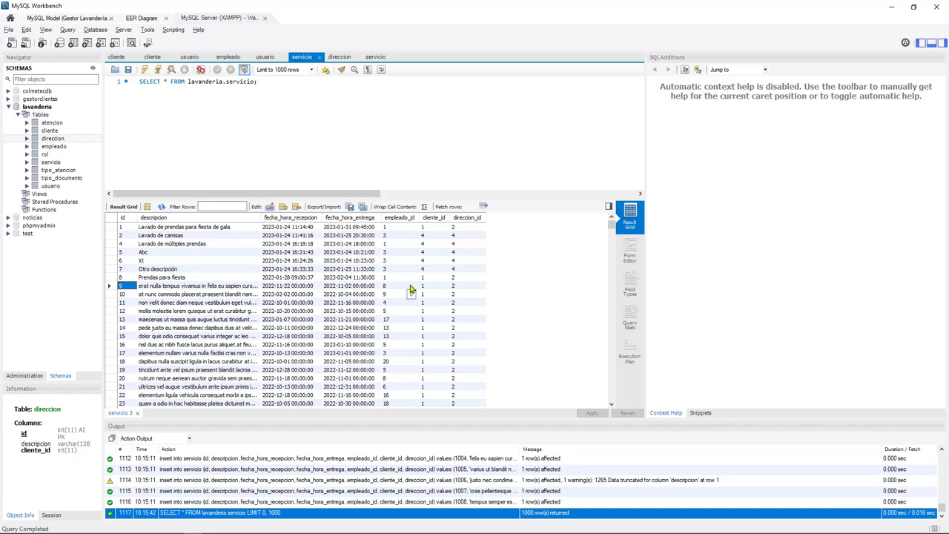
Inspect the columns of the atencion table in the EER diagram.
key("alt+Tab")
left_click(139, 18)
left_click(718, 191)
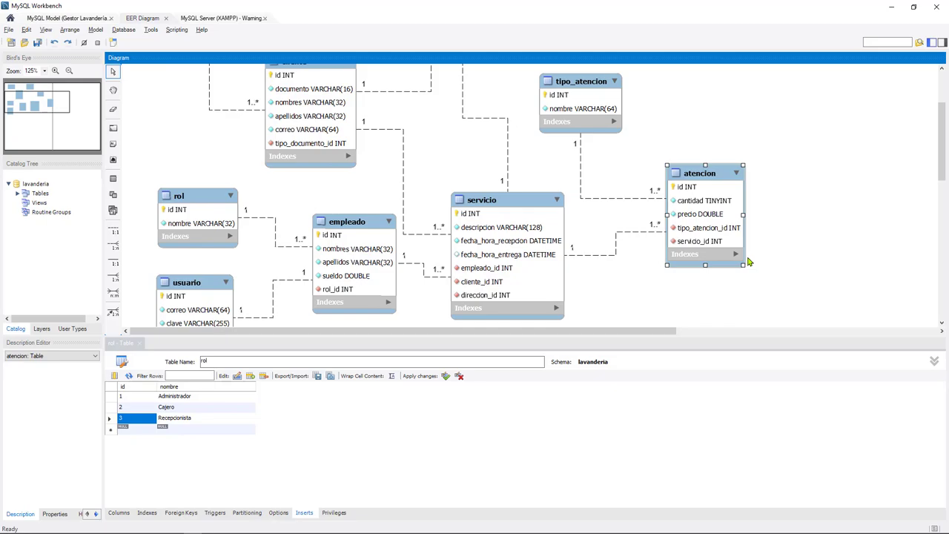
Switch to Mockaroo and clone the lavanderia_servicio schema.
key("alt+Tab")
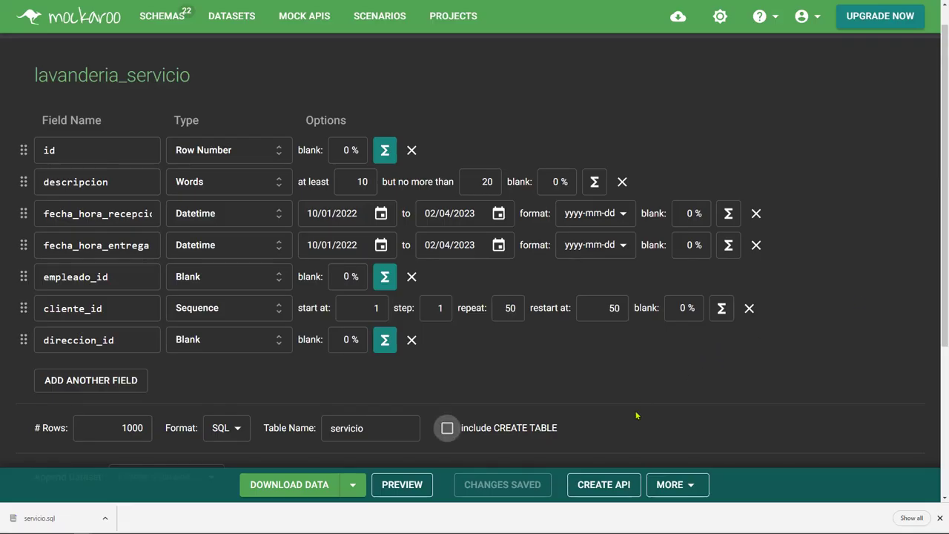
left_click(675, 485)
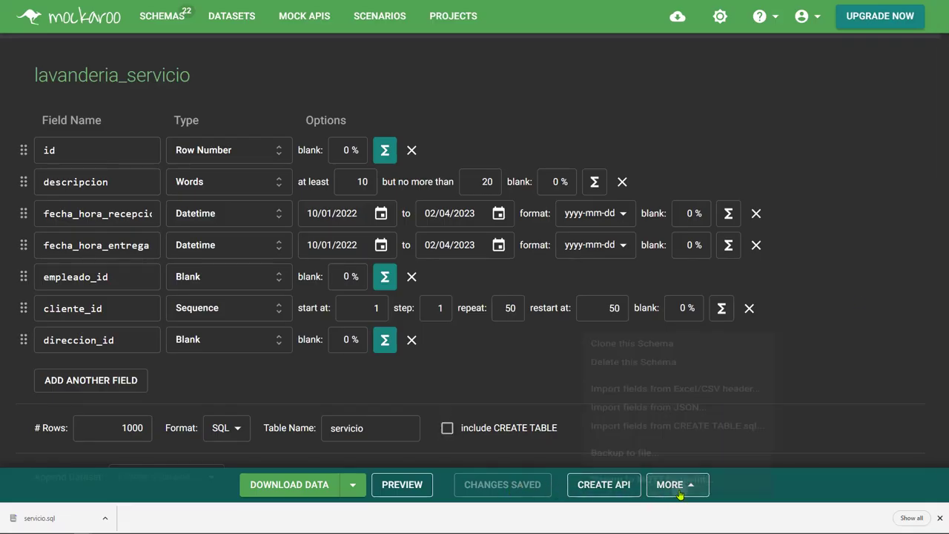
left_click(599, 297)
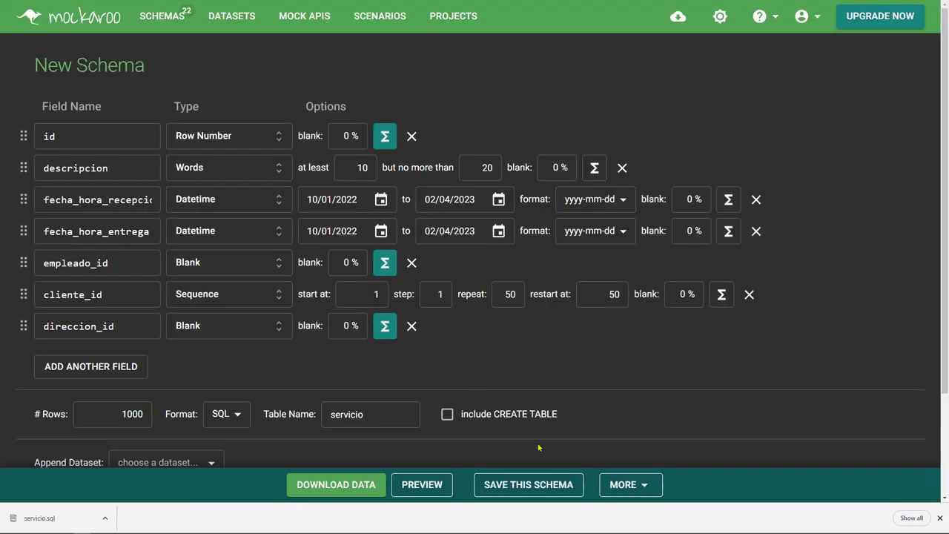
Save the cloned schema under the name lavanderia_atencion.
left_click(528, 484)
key("BackSpace")
key("BackSpace")
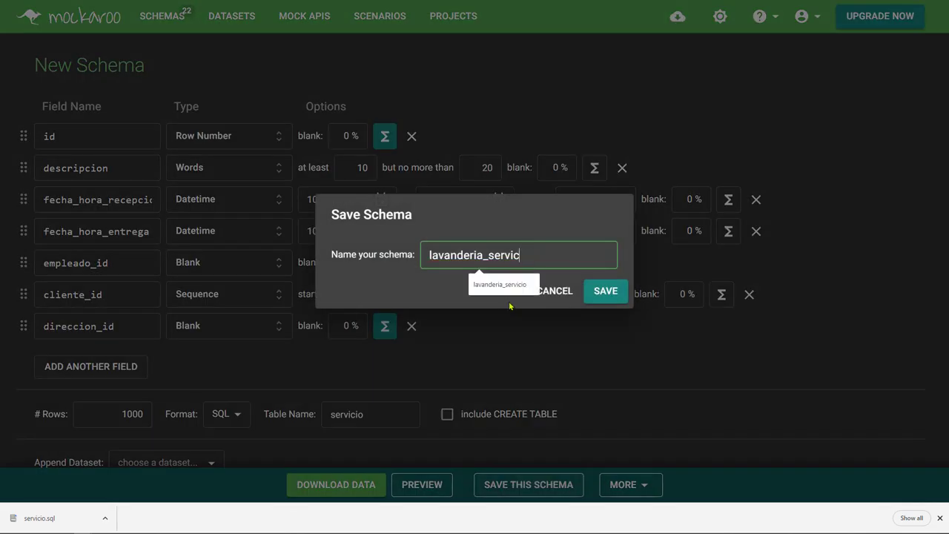
key("BackSpace")
key("BackSpace")
key("BackSpace")
key("BackSpace")
type("_")
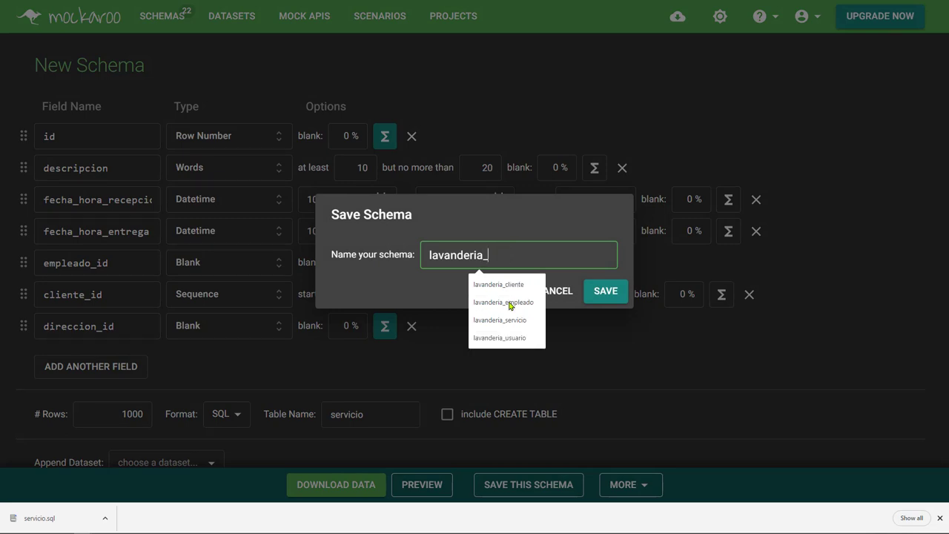
type("atencion")
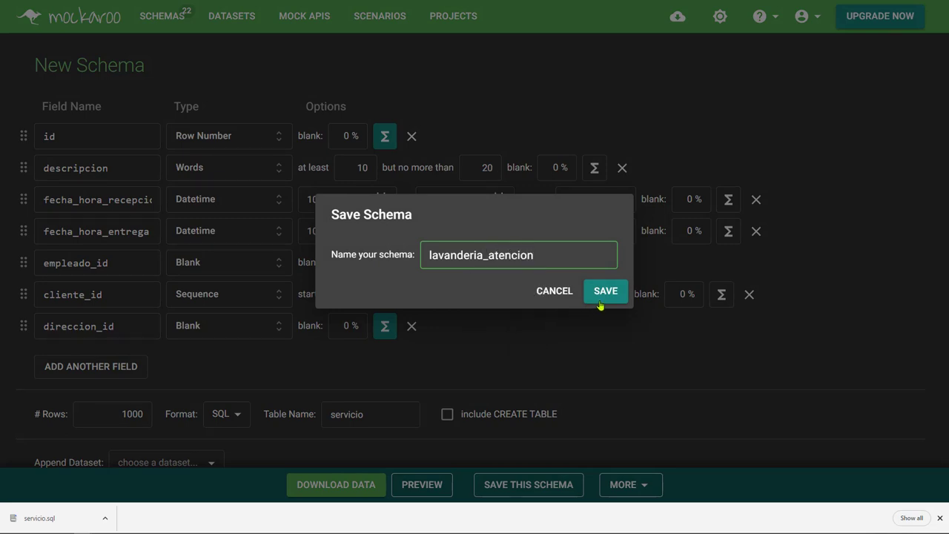
left_click(605, 291)
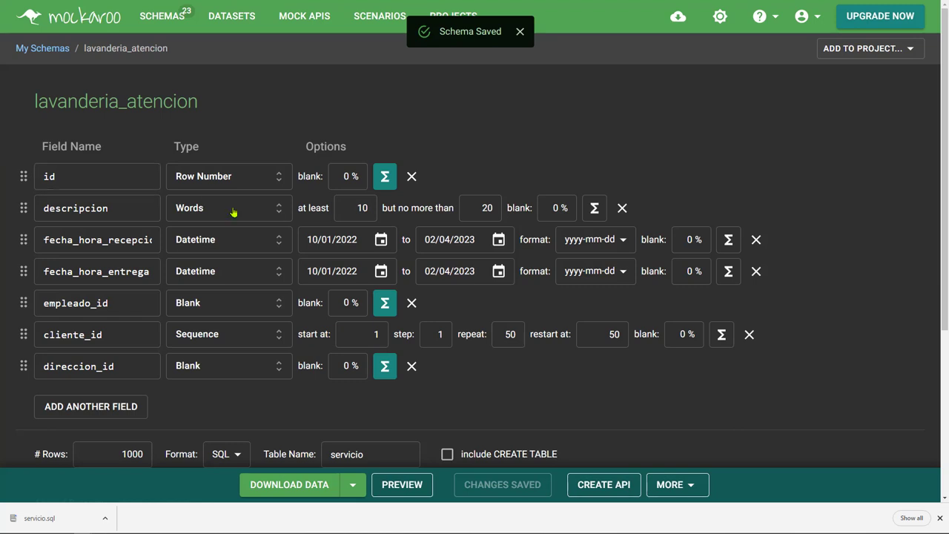
Rename the descripcion field to cantidad and change its type to Blank.
double_click(118, 196)
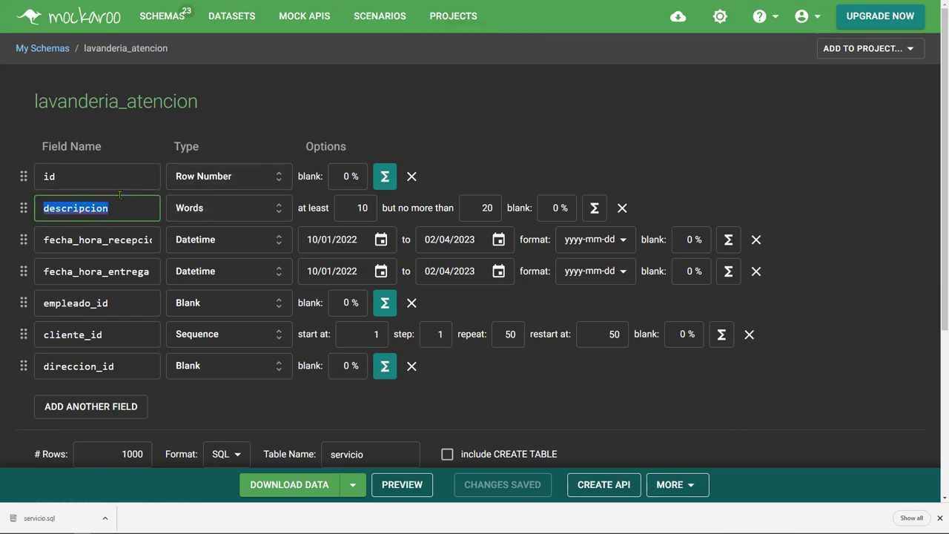
type("cantidad")
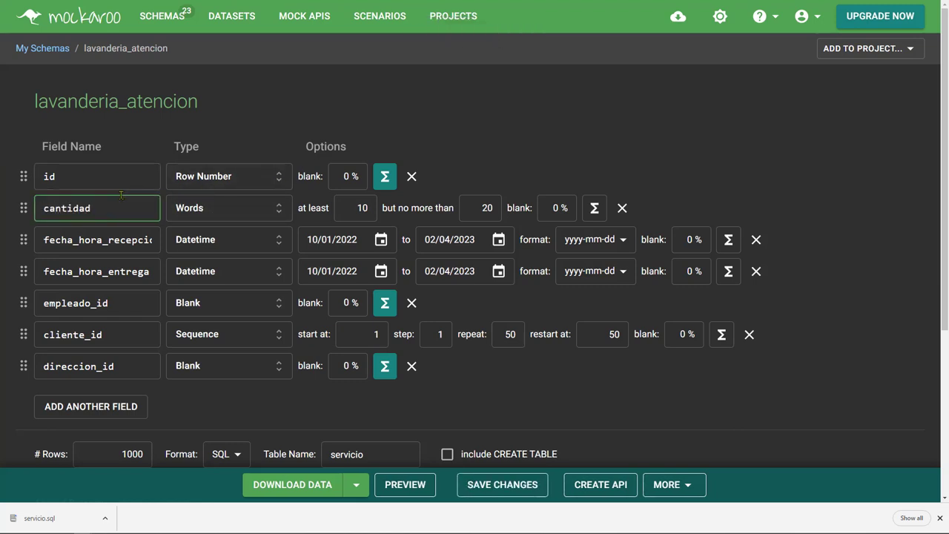
left_click(271, 211)
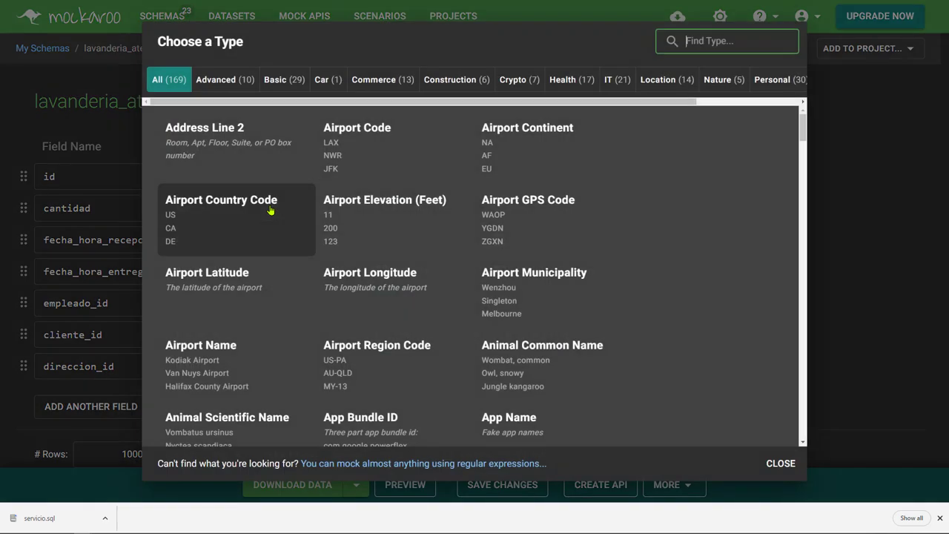
left_click(235, 79)
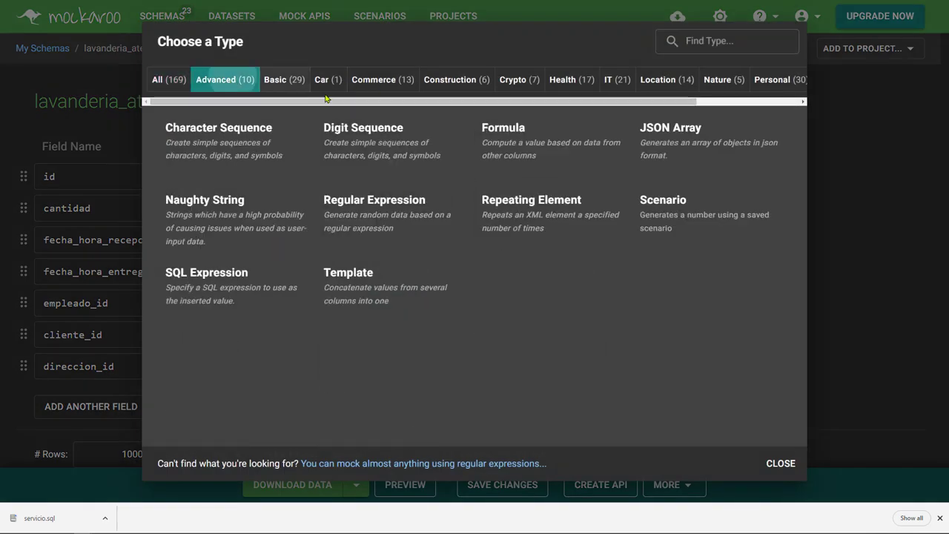
left_click(295, 80)
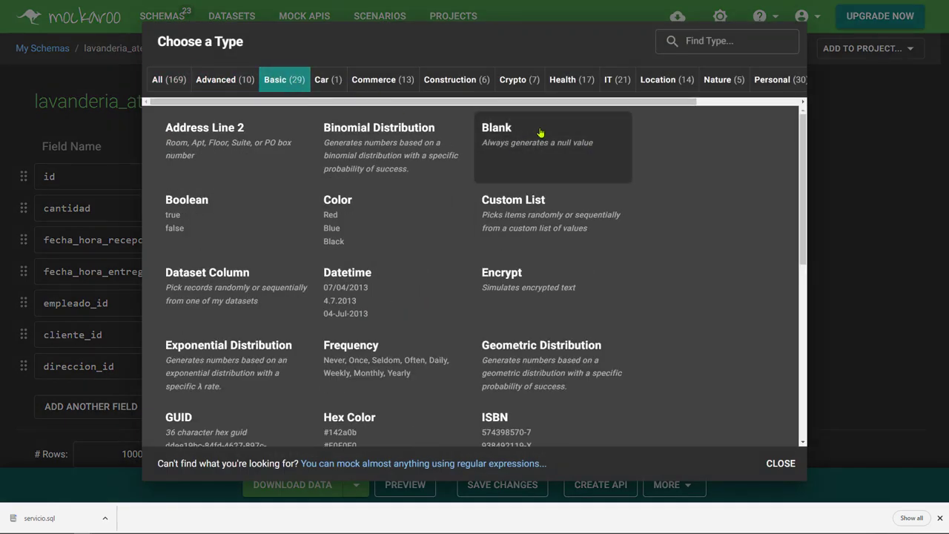
left_click(541, 133)
Apply the formula random(1, 5) to the cantidad field.
left_click(385, 208)
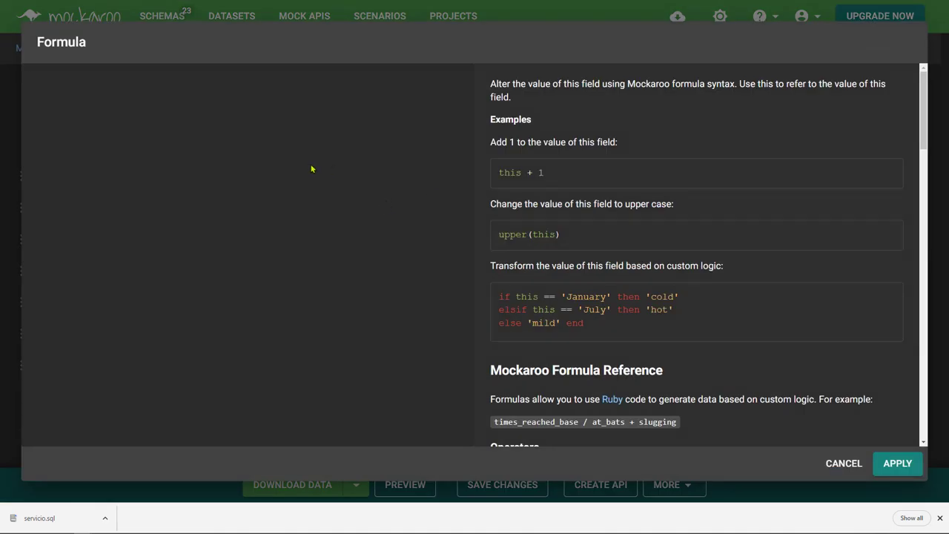
type("random(1, 5)")
left_click(897, 463)
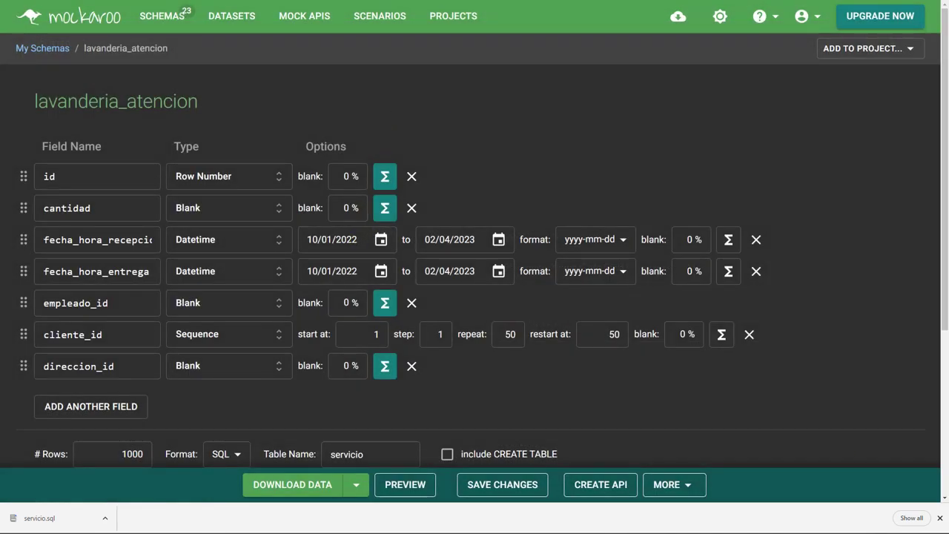
Check the atencion columns in the EER diagram, then rename the fecha_hora_recepcion field to precio with type Blank.
key("alt+Tab")
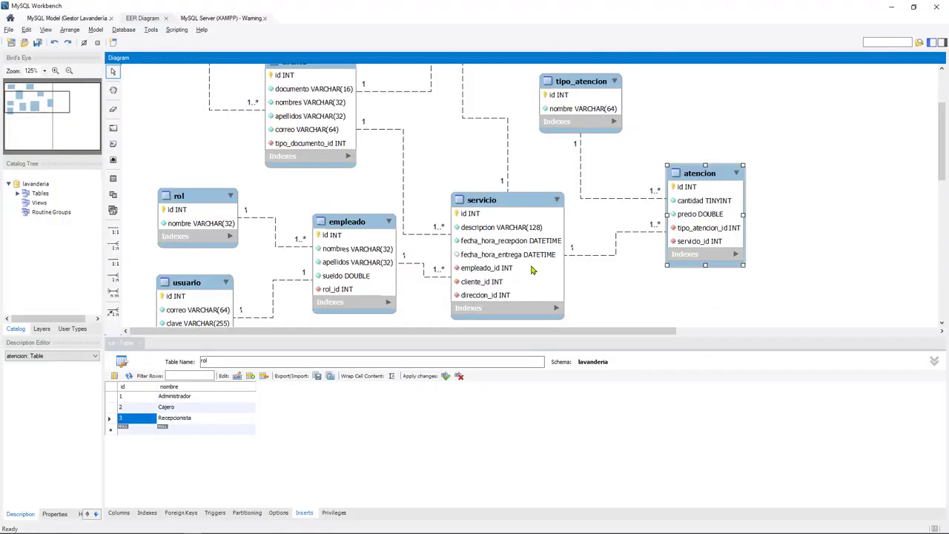
key("alt+Tab")
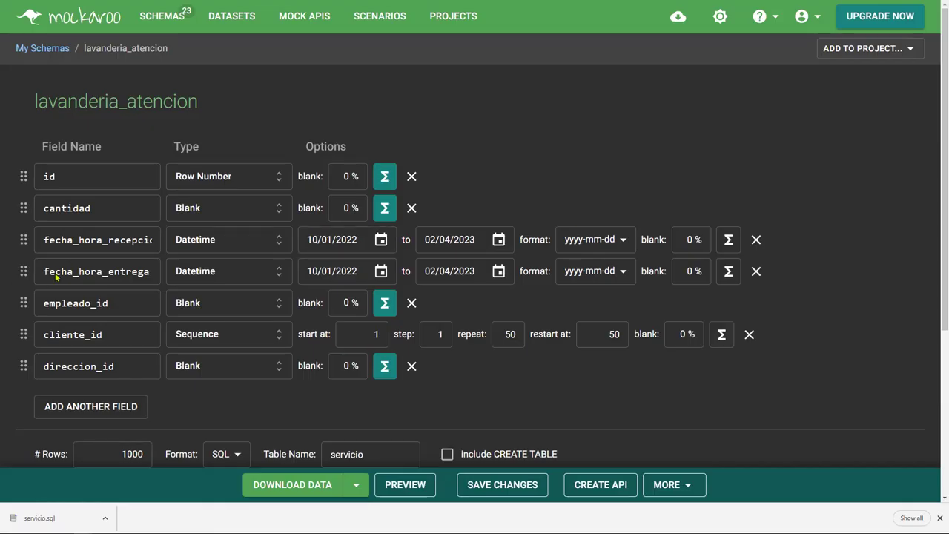
double_click(98, 236)
key("BackSpace")
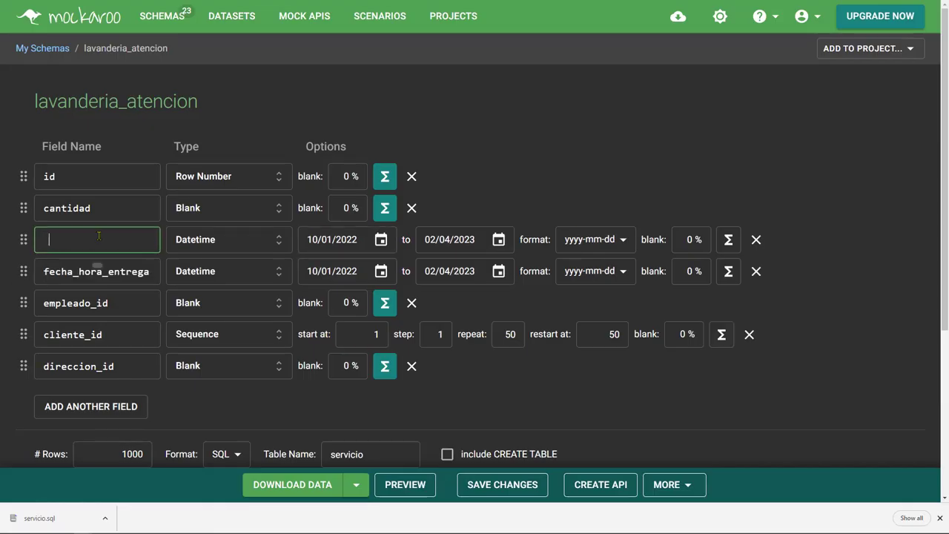
type("precio")
key("Tab")
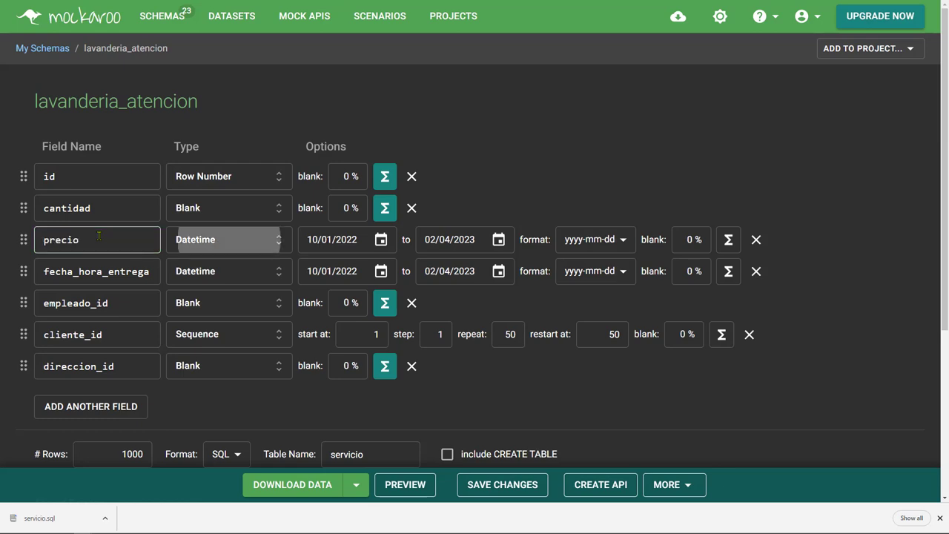
left_click(238, 233)
left_click(510, 199)
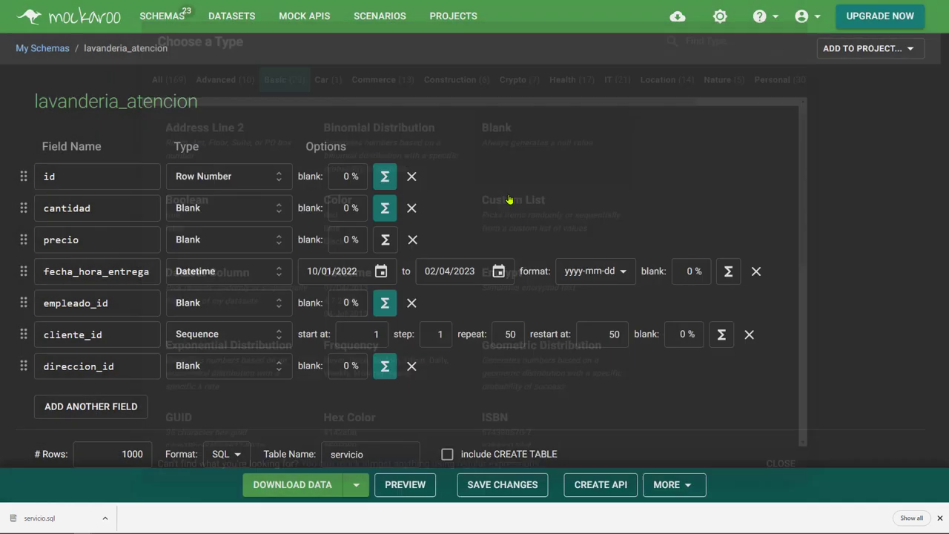
Apply the formula random(5, 20) to the precio field.
left_click(385, 239)
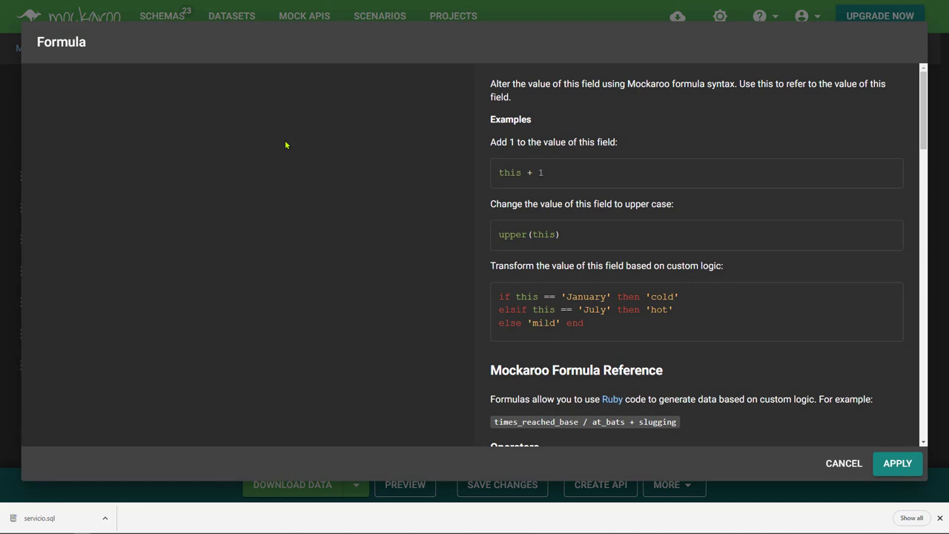
type("random(5, 20)")
left_click(896, 463)
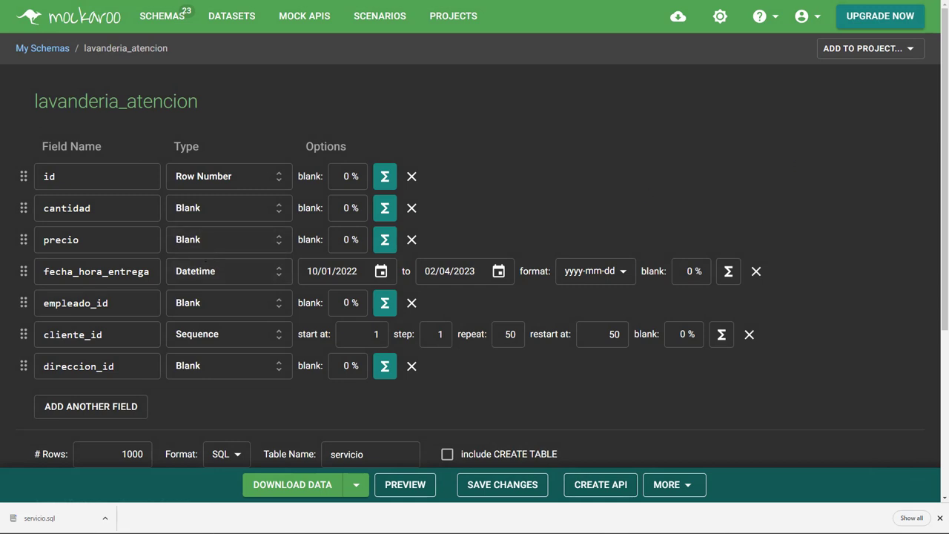
Switch to MySQL Workbench and query the rows of the lavanderia.tipo_atencion table to check its ids.
key("alt+Tab")
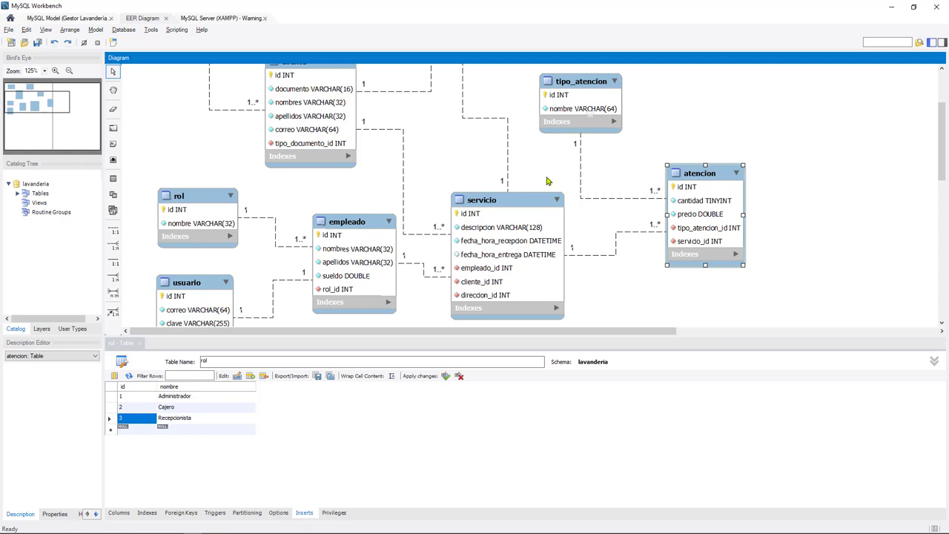
key("alt+Tab")
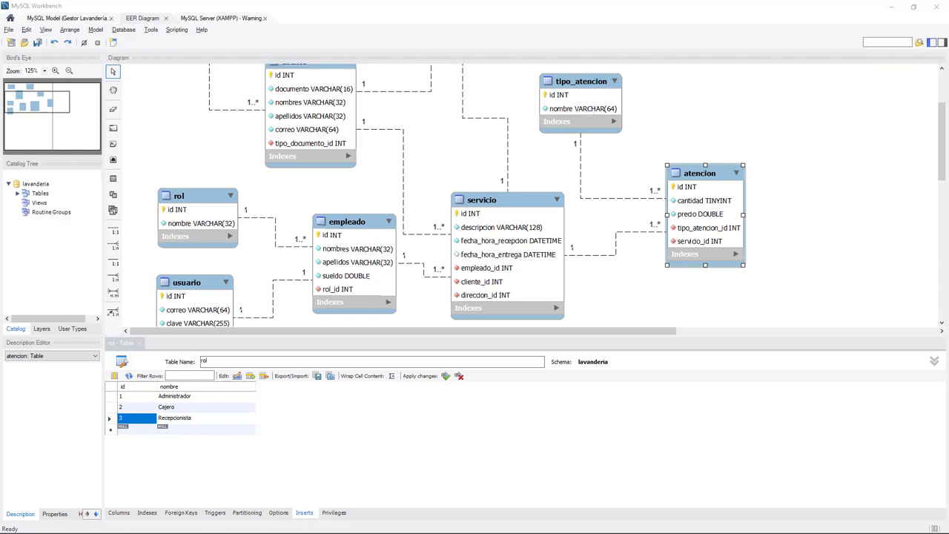
key("alt+Tab")
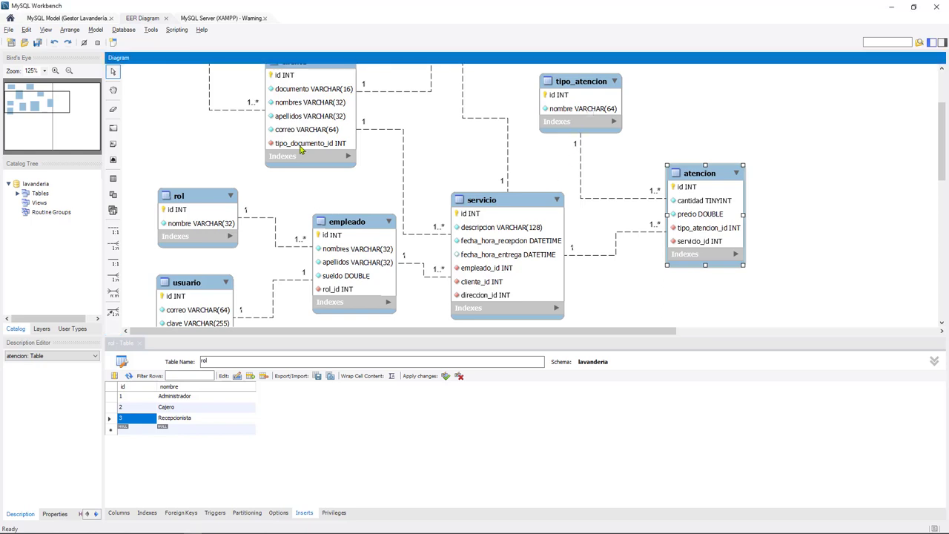
key("alt+Tab")
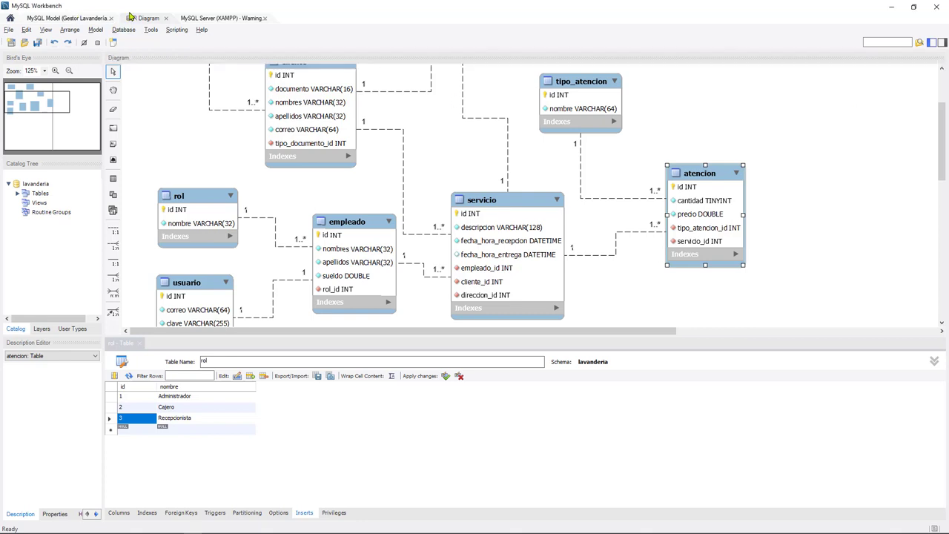
left_click(213, 18)
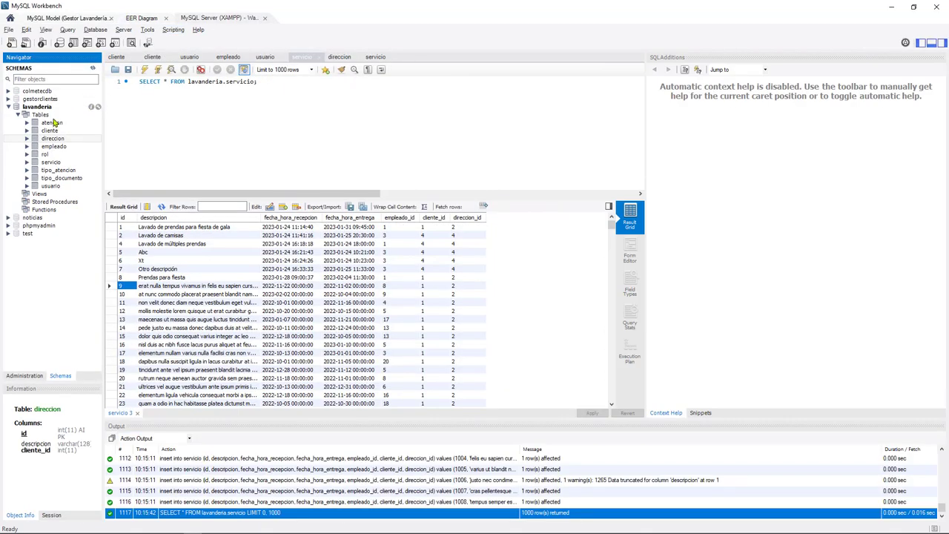
right_click(65, 175)
left_click(95, 176)
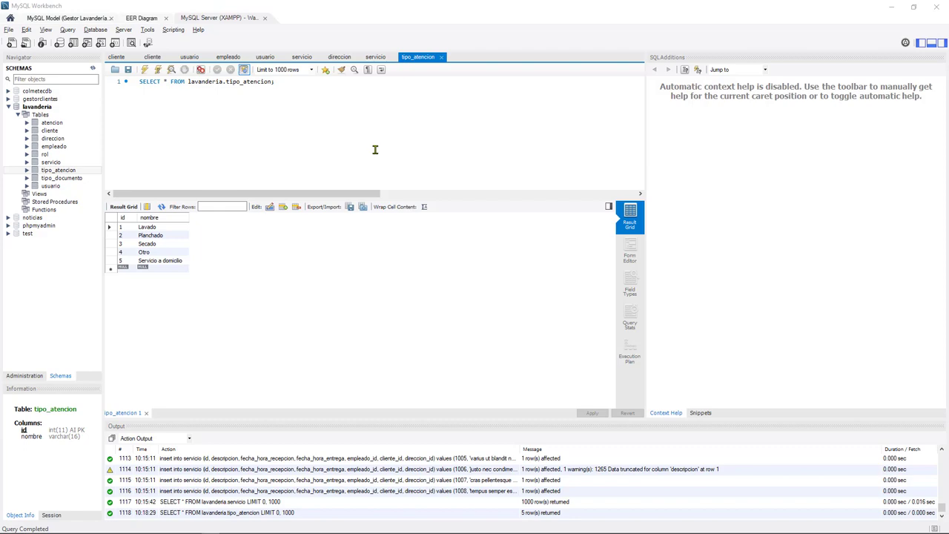
Switch to Mockaroo and rename the fecha_hora_entrega field to tipo_atencion_id with type Blank.
key("alt+Tab")
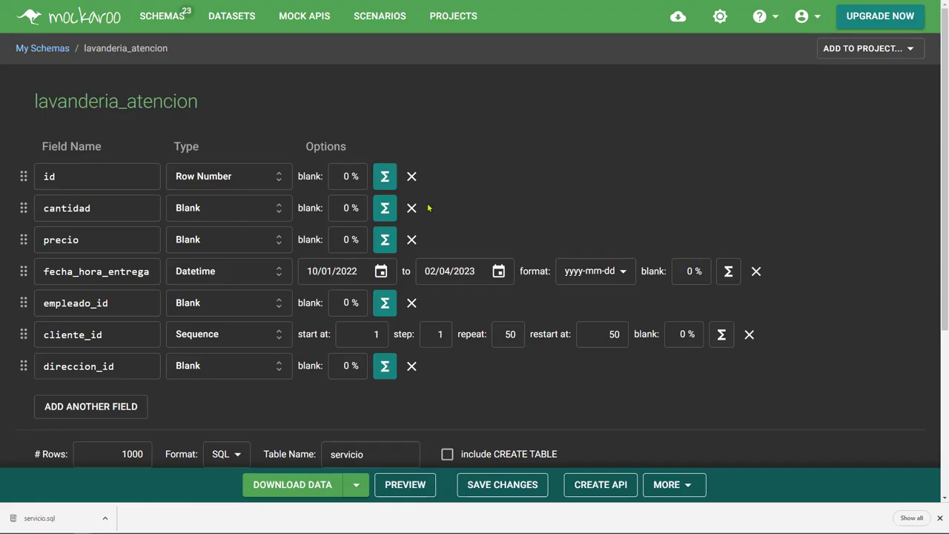
left_click(111, 273)
double_click(111, 273)
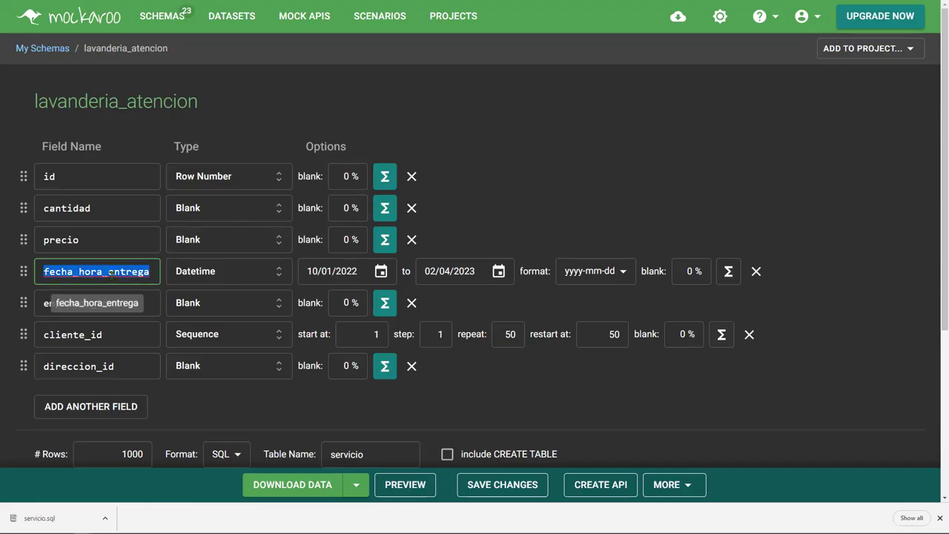
type("tipo-a")
key("BackSpace")
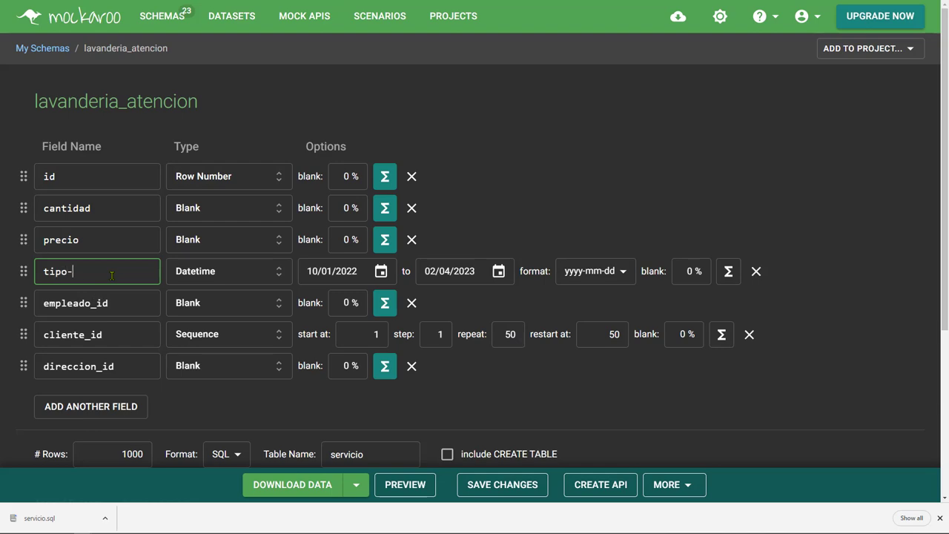
key("BackSpace")
type("_atencion_id")
left_click(216, 271)
left_click(522, 129)
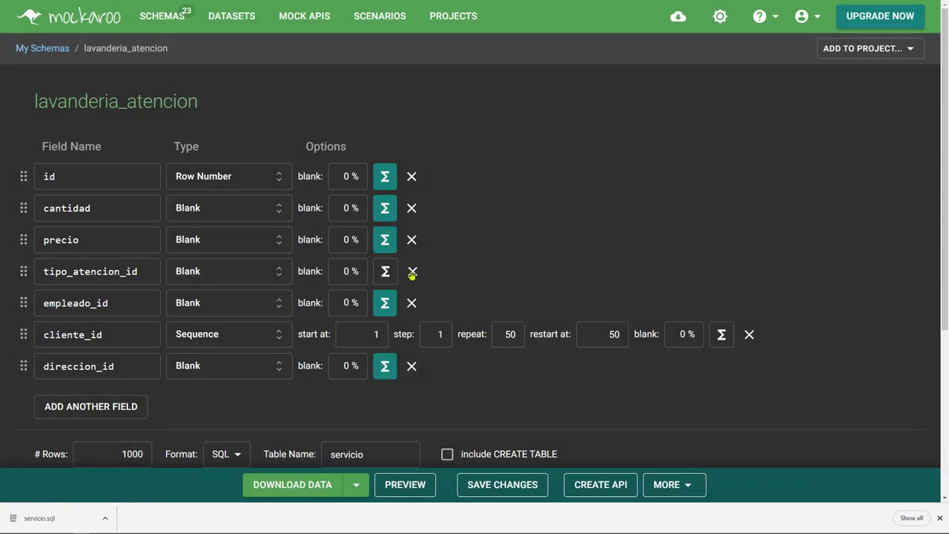
Apply the formula random(1, 5) to the tipo_atencion_id field.
left_click(389, 272)
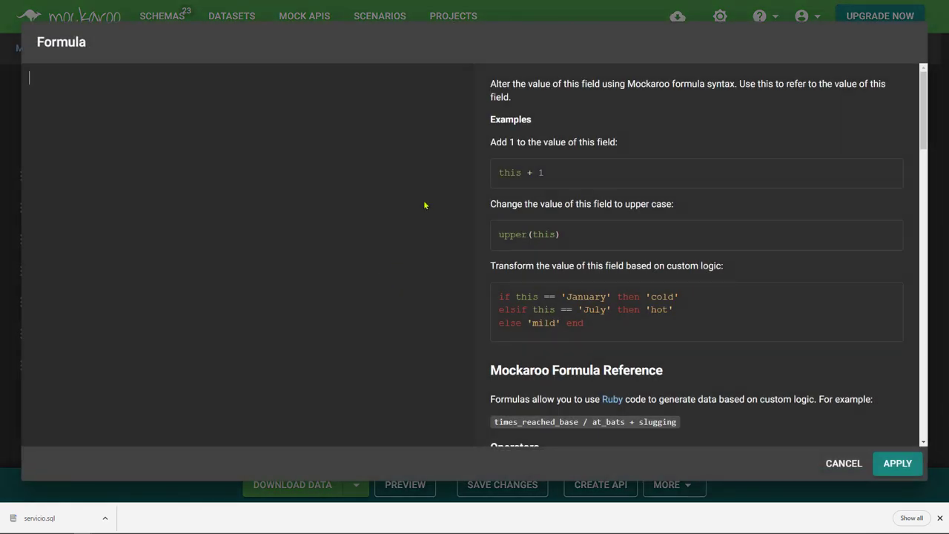
type("random(1, 5)")
left_click(899, 466)
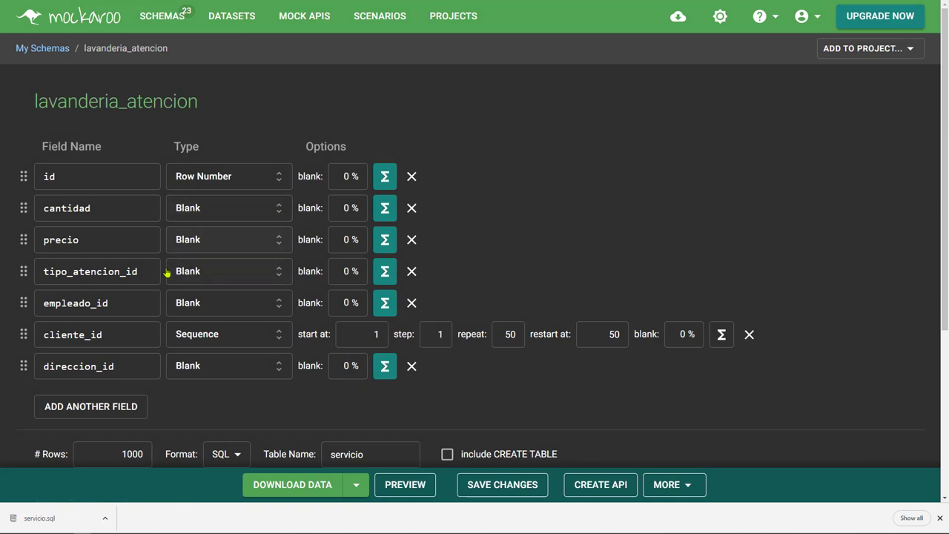
Rename the empleado_id field to servicio_id and remove the cliente_id and direccion_id fields.
double_click(129, 304)
type("servicio_id")
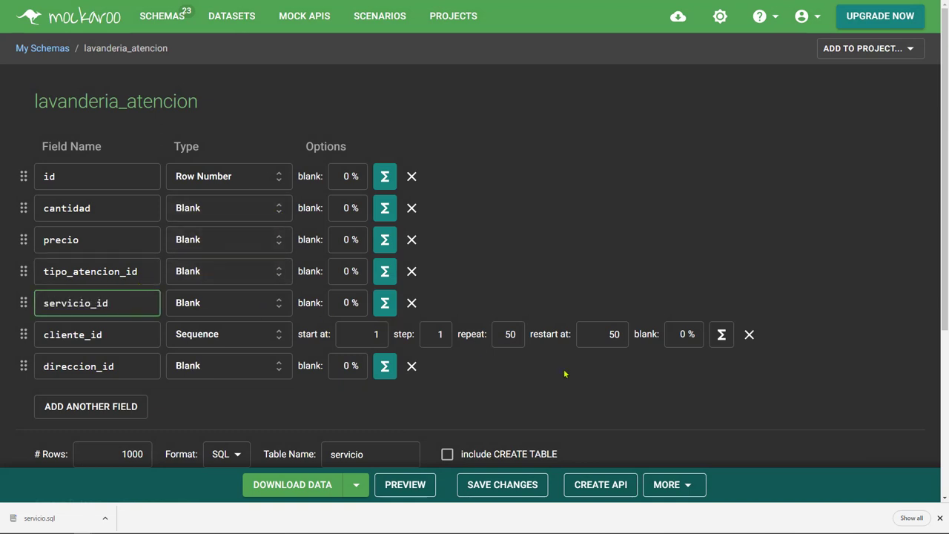
left_click(750, 334)
left_click(414, 334)
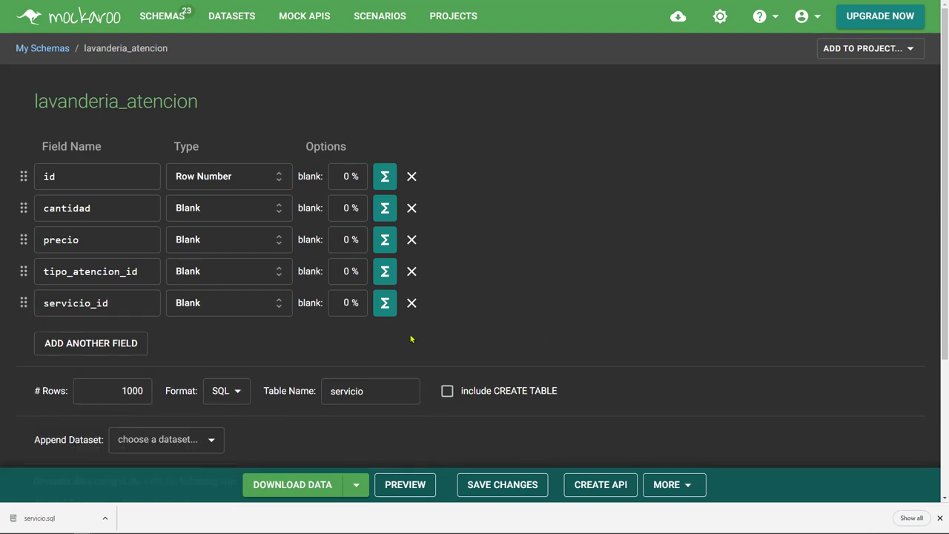
left_click(257, 307)
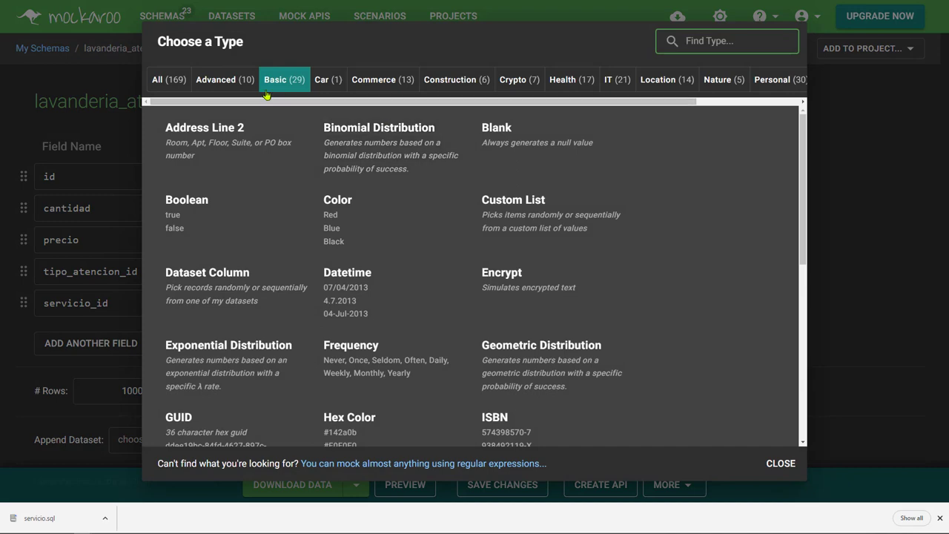
left_click(223, 82)
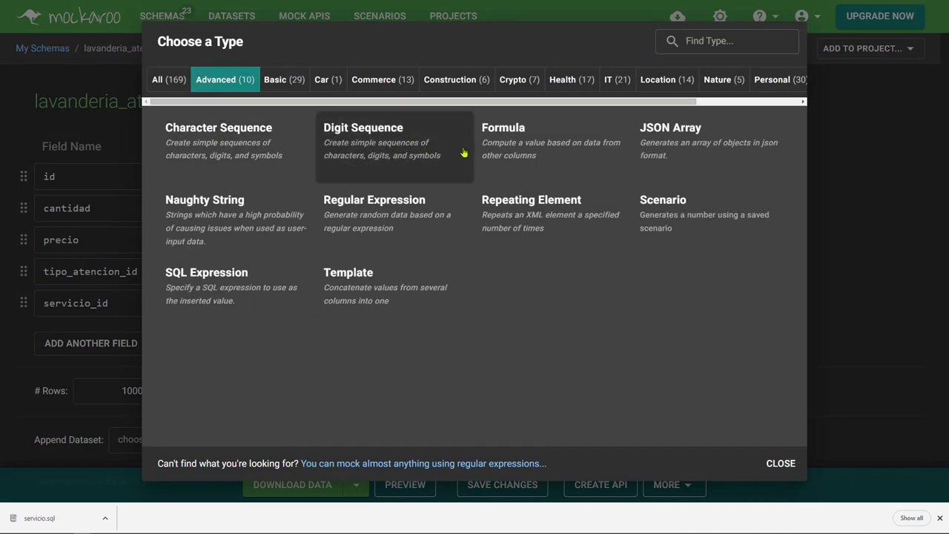
left_click(403, 148)
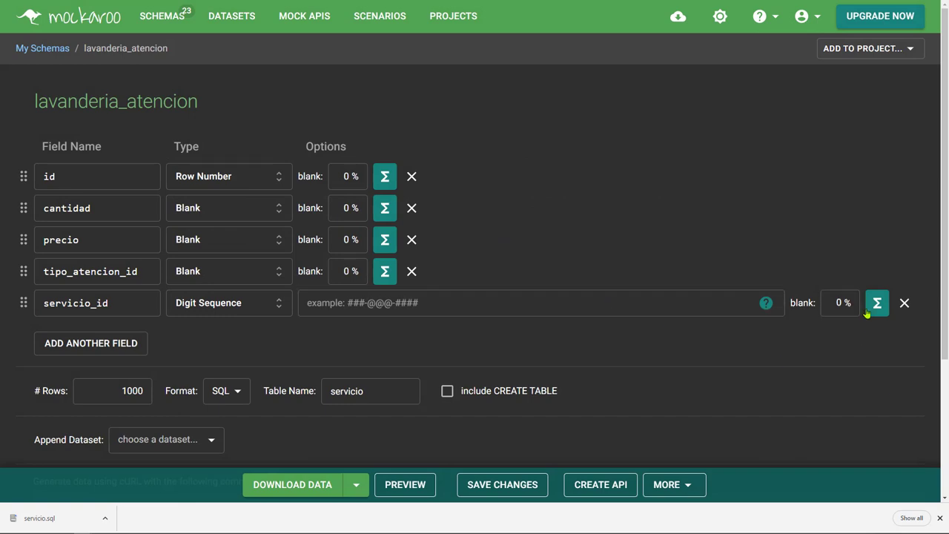
Set the servicio_id field's type to Sequence.
left_click(208, 304)
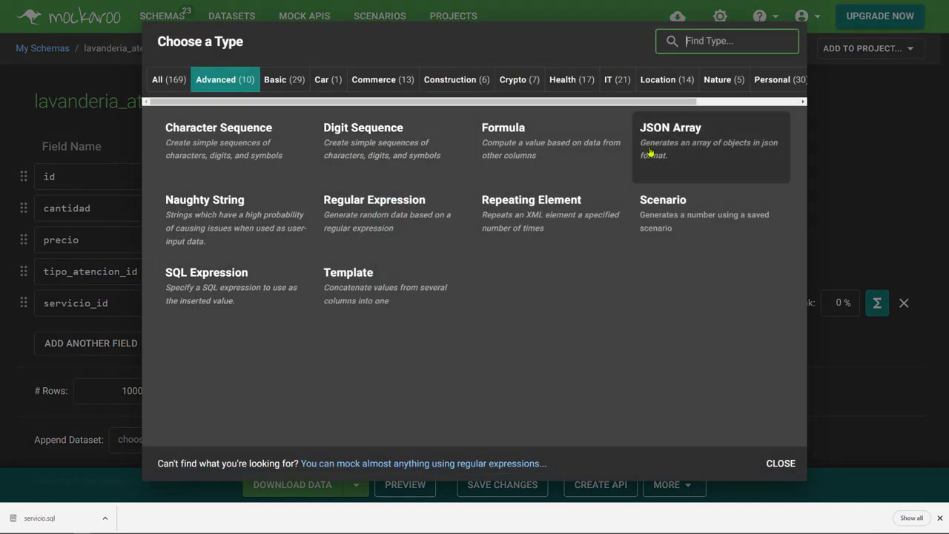
type("seq")
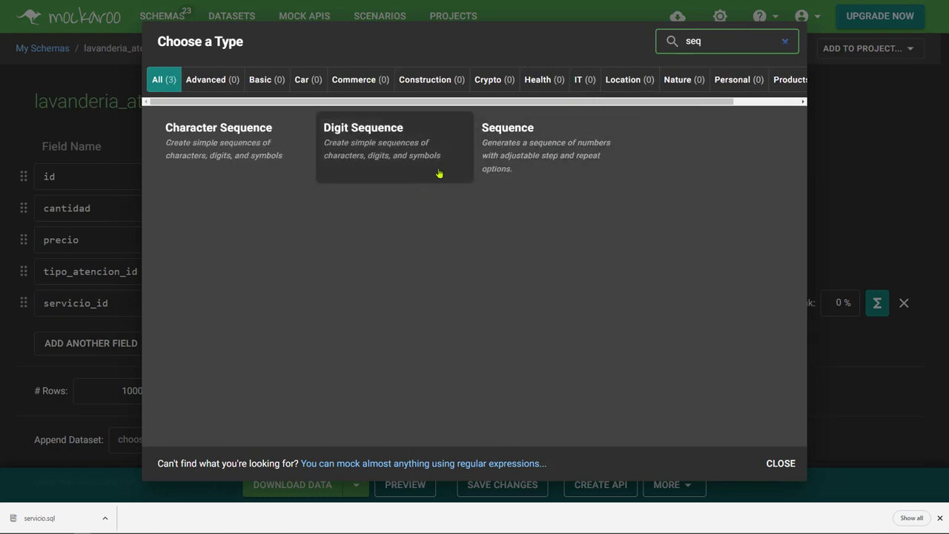
left_click(527, 141)
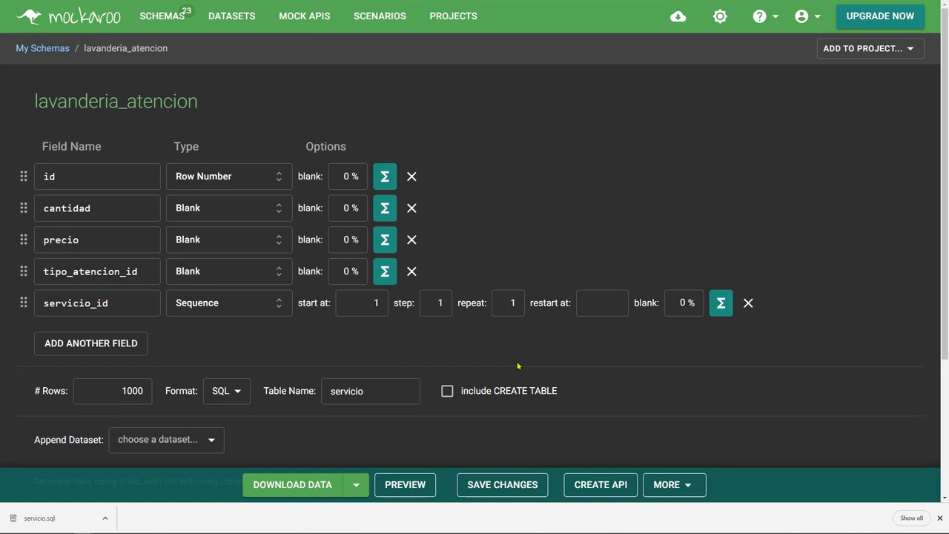
Configure the servicio_id sequence to start at 9, repeat 5 times and restart at 5.
left_click_drag(343, 303, 377, 343)
key("Tab")
key("Tab")
key("Tab")
key("shift+Tab")
left_click(532, 346)
double_click(384, 302)
left_click(416, 330)
Set the table name to atencion and preview the generated insert statements, checking the first id.
double_click(346, 392)
type("atencion")
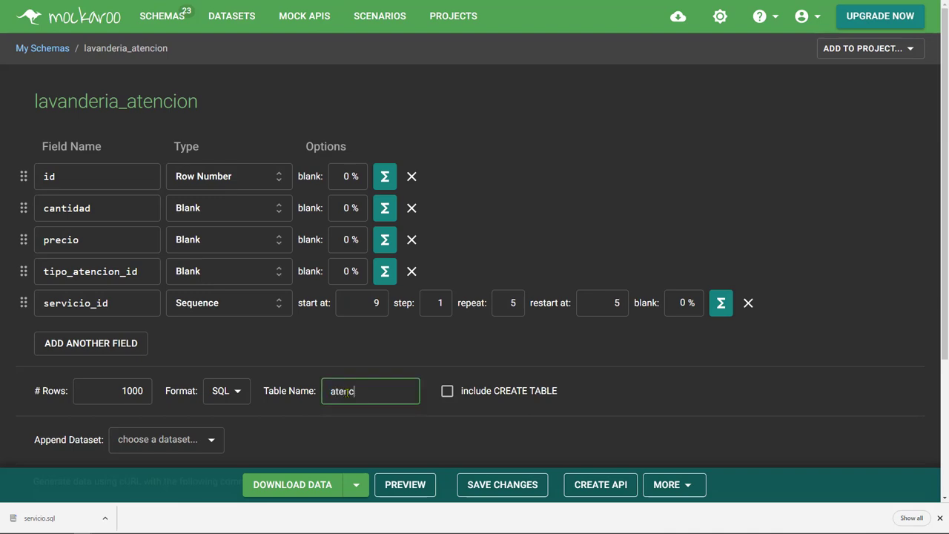
left_click(393, 484)
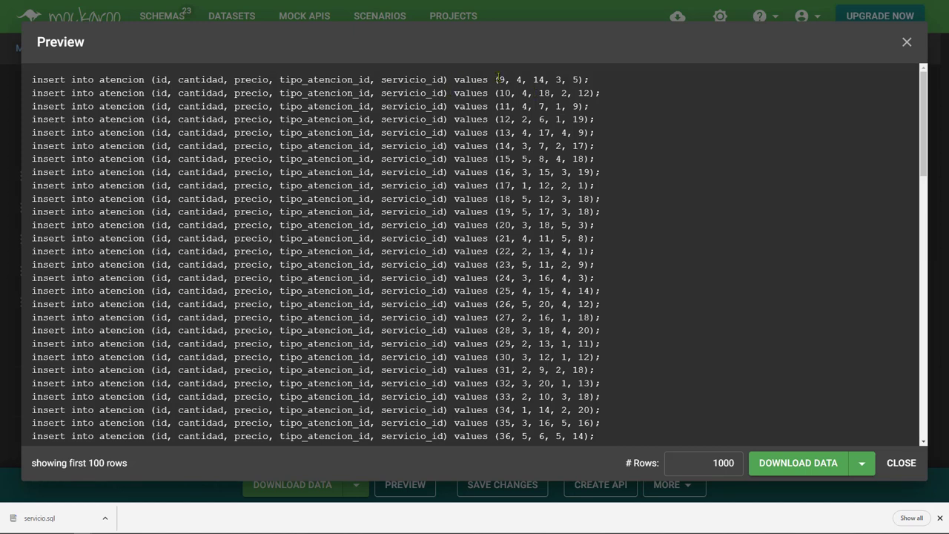
left_click_drag(495, 78, 509, 84)
left_click(508, 86)
left_click(913, 463)
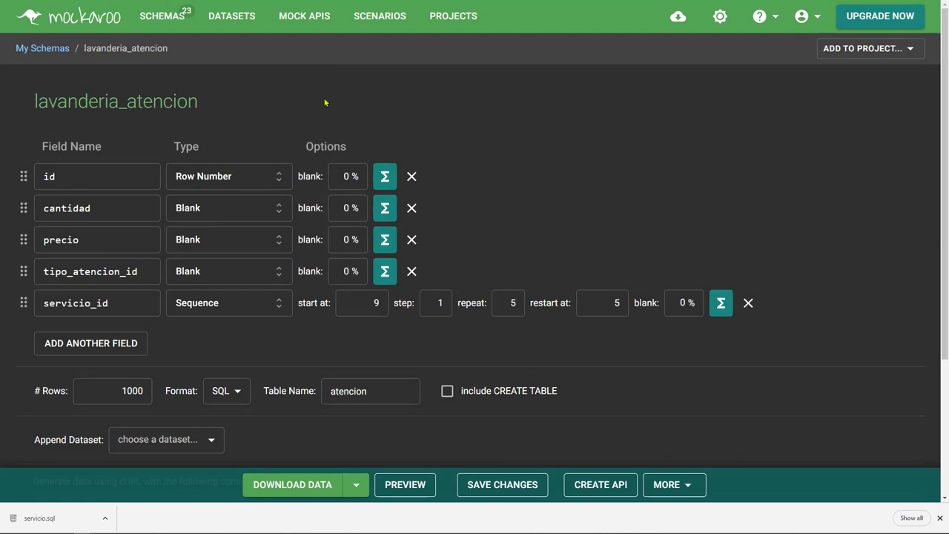
Remove the id field's formula, querying lavanderia.atencion in MySQL Workbench for existing rows before applying the change.
left_click(385, 179)
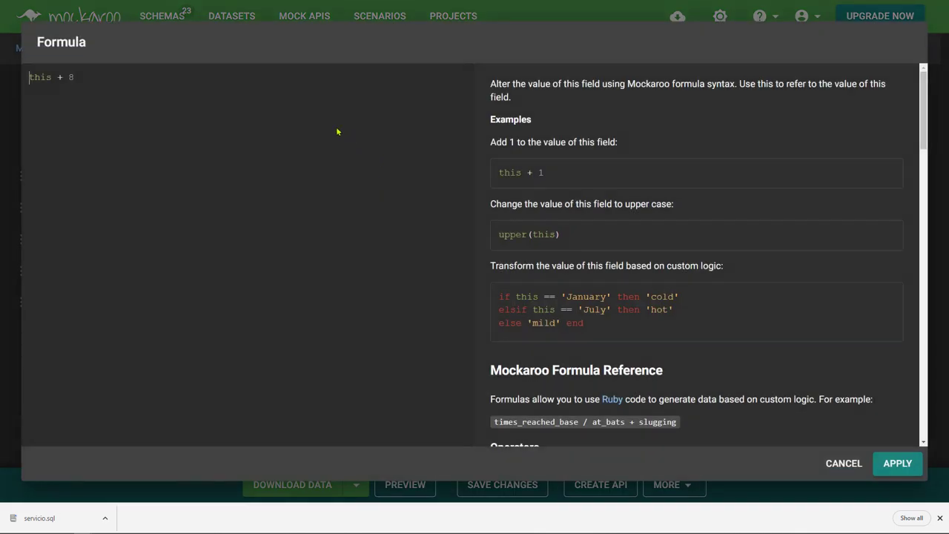
key("BackSpace")
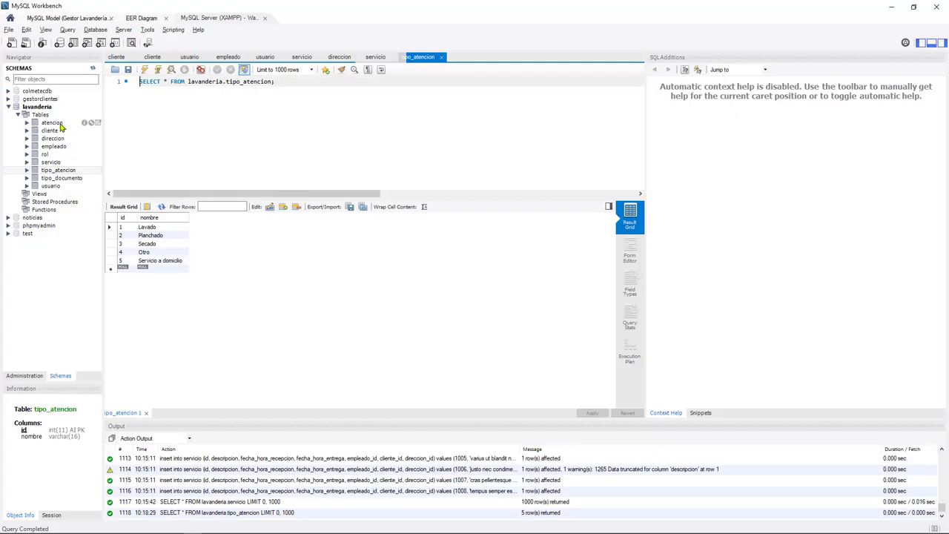
right_click(61, 126)
left_click(86, 129)
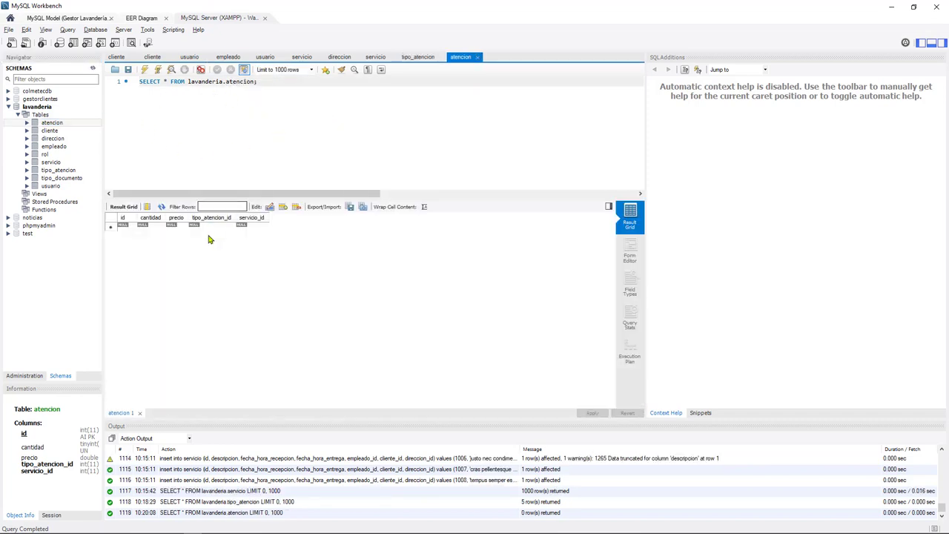
left_click(278, 104)
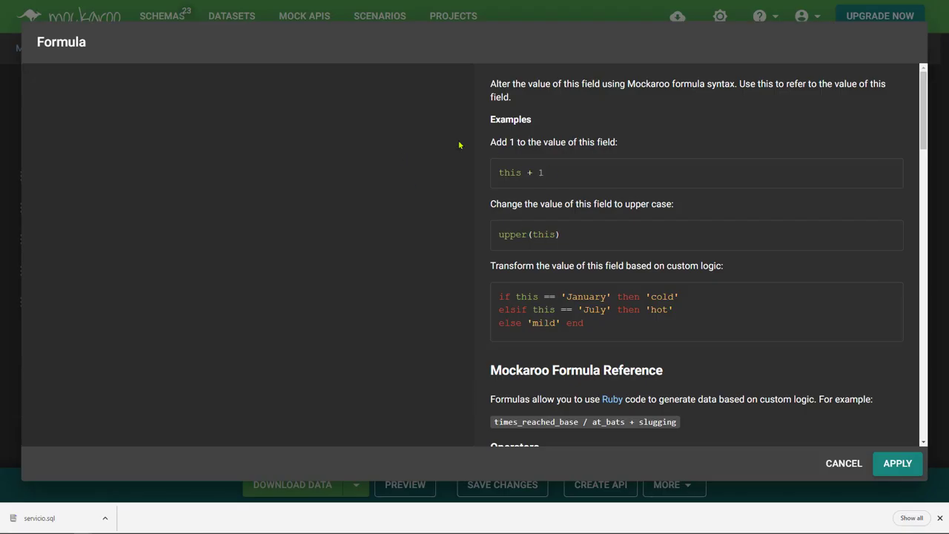
type("1")
left_click(891, 464)
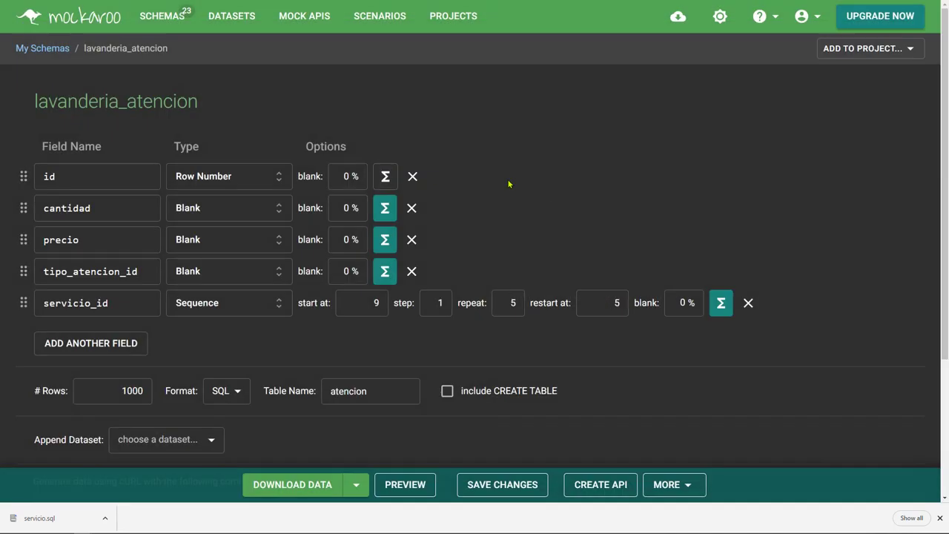
Preview the atencion insert statements and examine the cantidad, precio, tipo_atencion_id and servicio_id values.
left_click(433, 485)
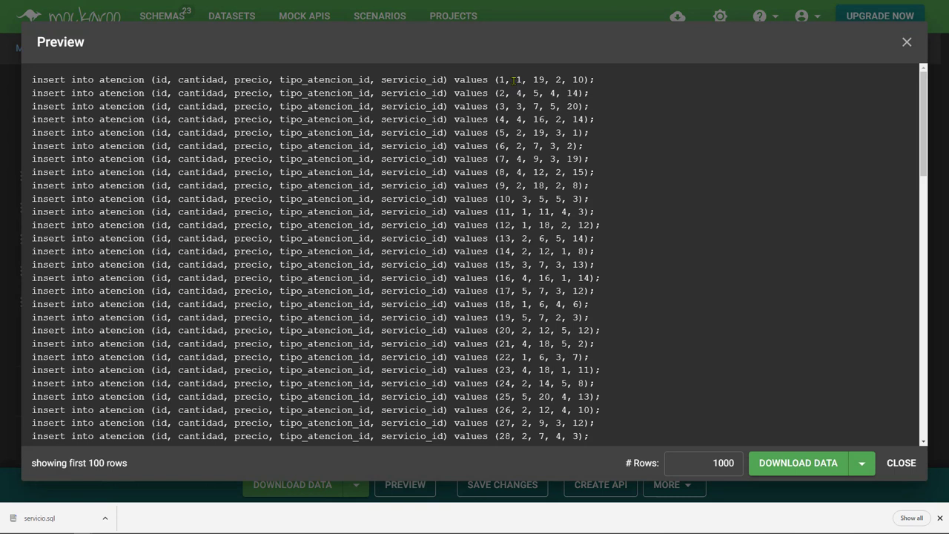
left_click_drag(513, 81, 525, 80)
left_click(537, 92)
double_click(539, 81)
double_click(558, 80)
left_click(565, 120)
double_click(580, 80)
left_click(576, 95)
left_click(904, 469)
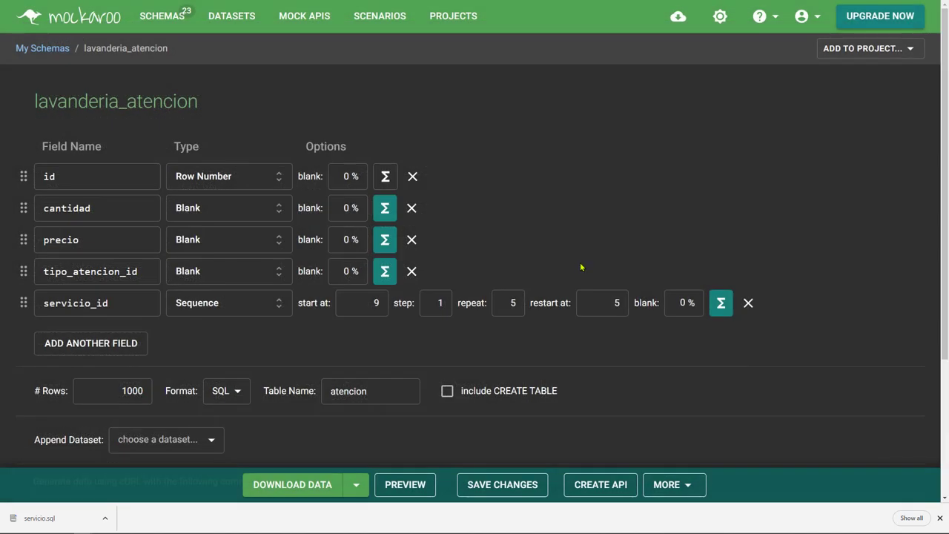
Remove the formula from the servicio_id field.
left_click(378, 305)
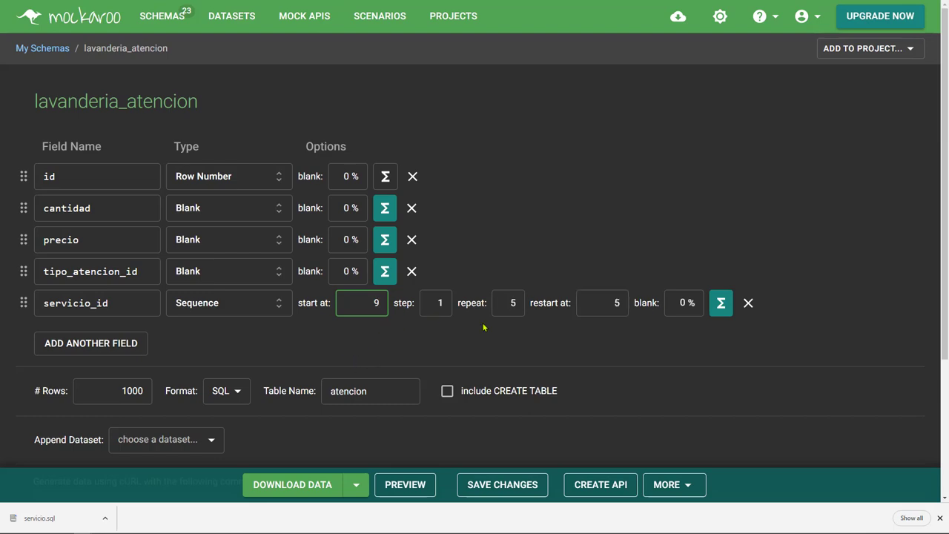
left_click(721, 303)
key("ctrl+a")
key("BackSpace")
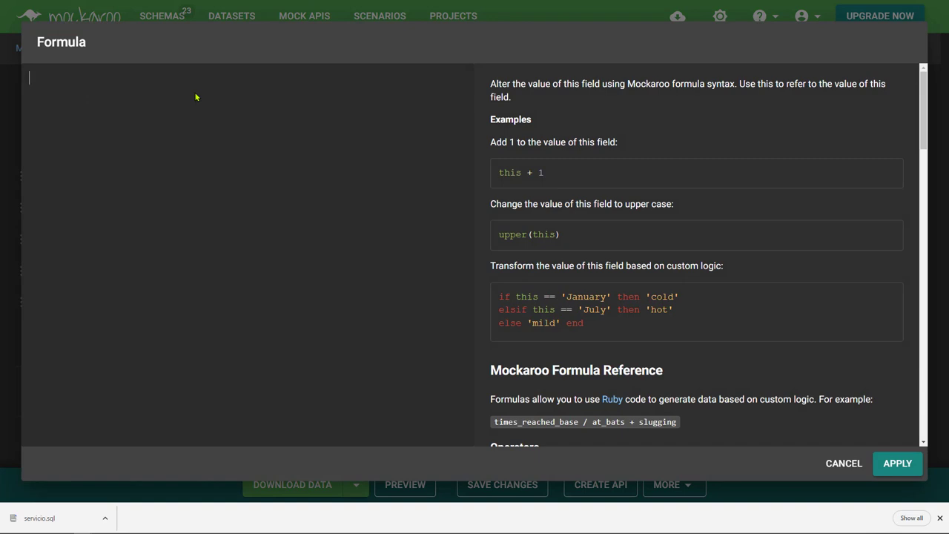
left_click(901, 465)
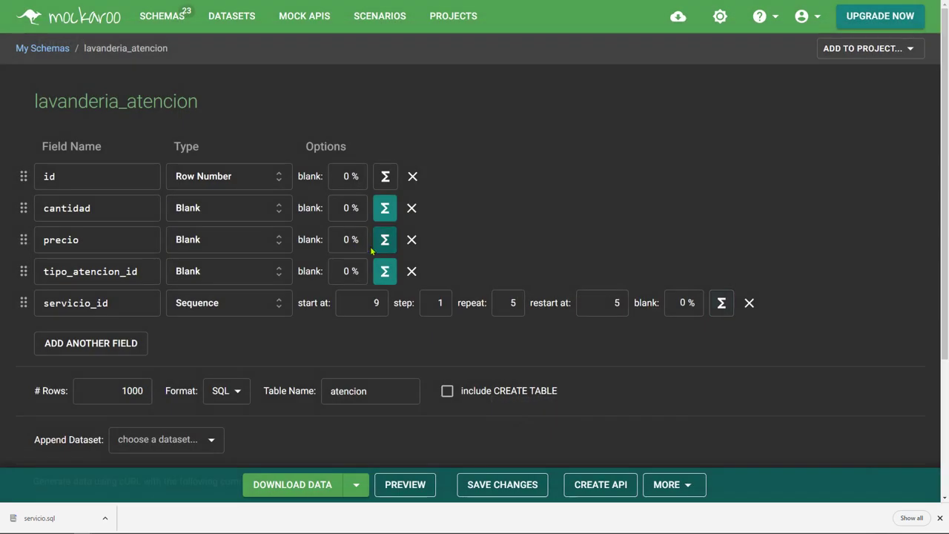
Preview the atencion rows and examine how the servicio_id values repeat and restart from row to row.
left_click(430, 487)
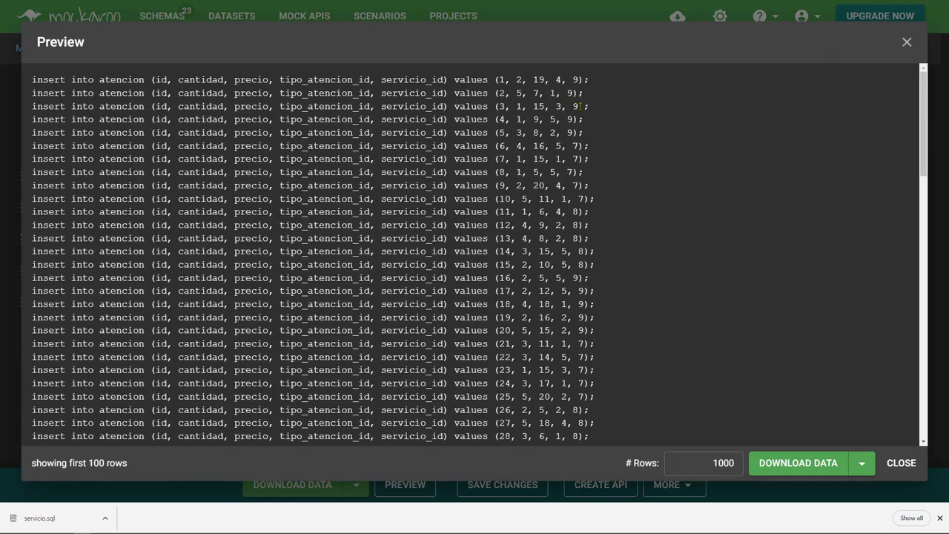
double_click(574, 79)
double_click(569, 118)
double_click(569, 132)
double_click(575, 145)
double_click(582, 160)
left_click_drag(567, 160, 579, 159)
left_click(577, 174)
double_click(574, 146)
left_click(571, 180)
left_click(902, 464)
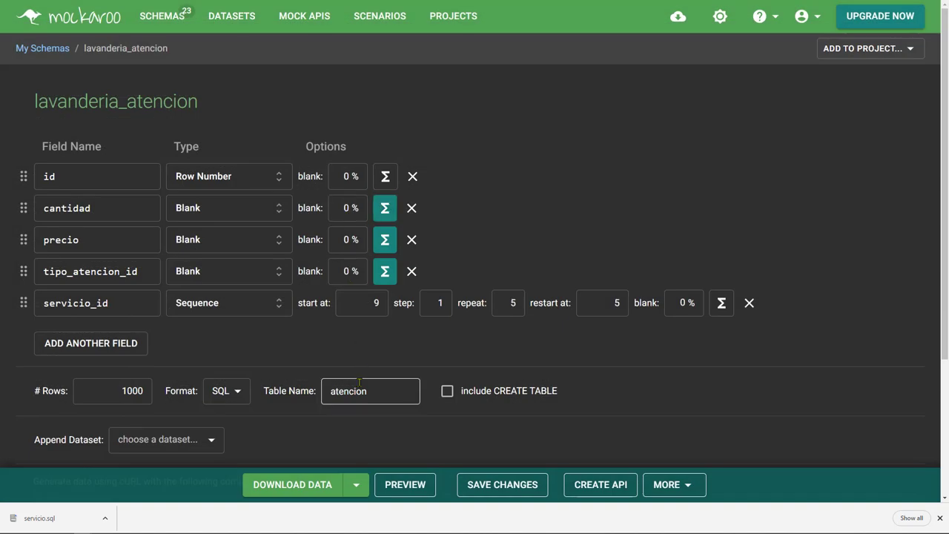
Clear the restart value of the servicio_id sequence and preview the generated rows.
double_click(438, 303)
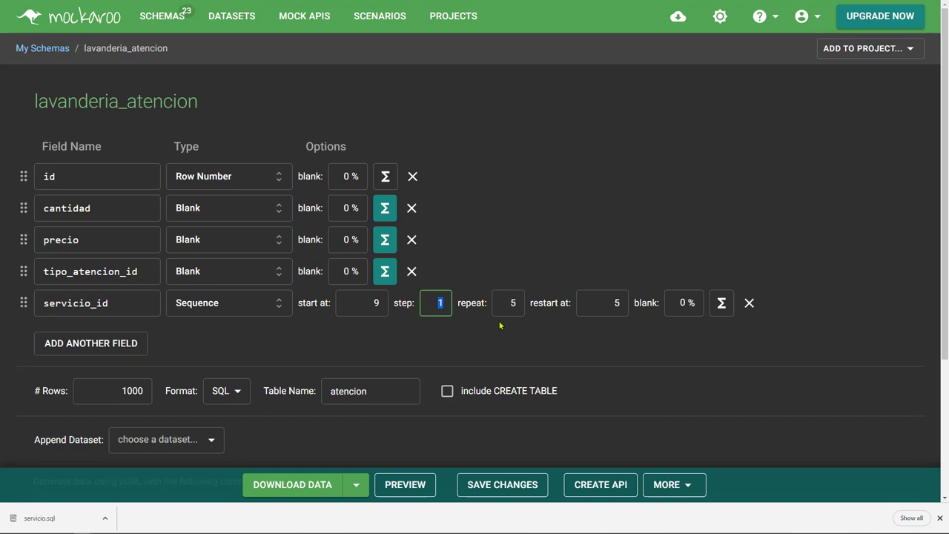
double_click(583, 304)
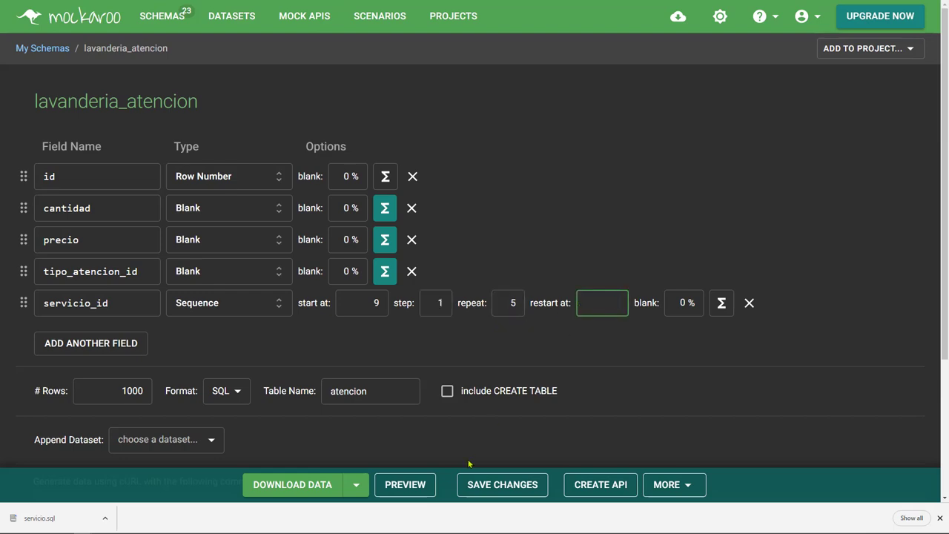
left_click(403, 485)
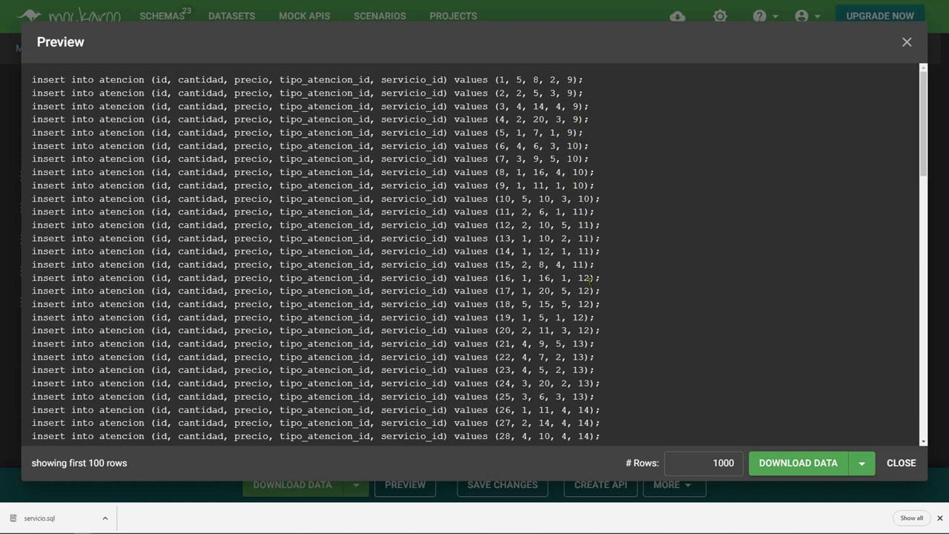
Check in the preview how many consecutive rows share the first servicio_id value.
left_click_drag(567, 79, 586, 118)
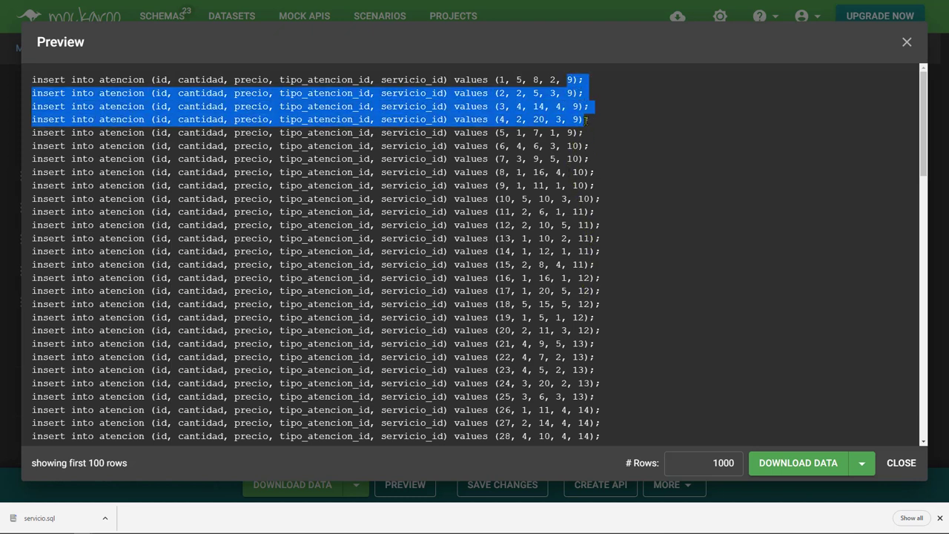
left_click(591, 139)
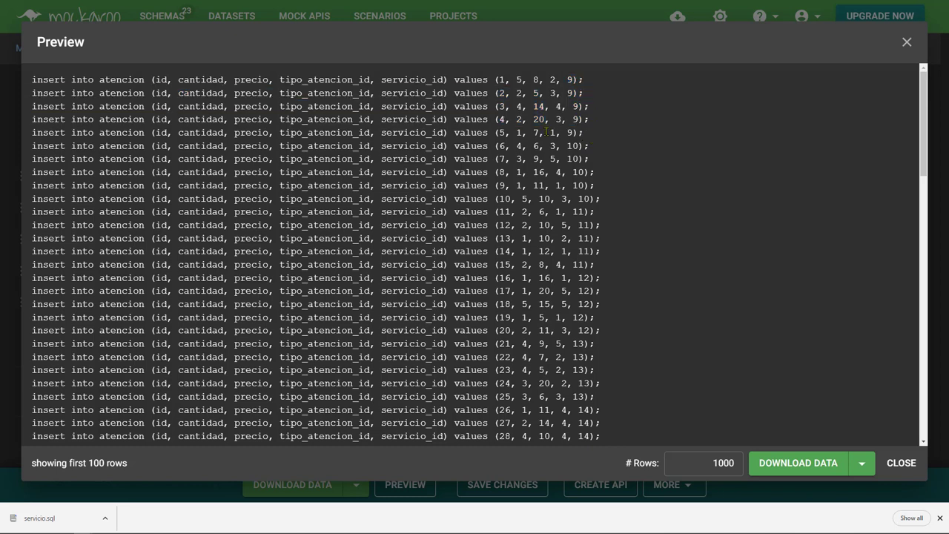
double_click(568, 80)
double_click(575, 132)
left_click_drag(589, 137, 562, 69)
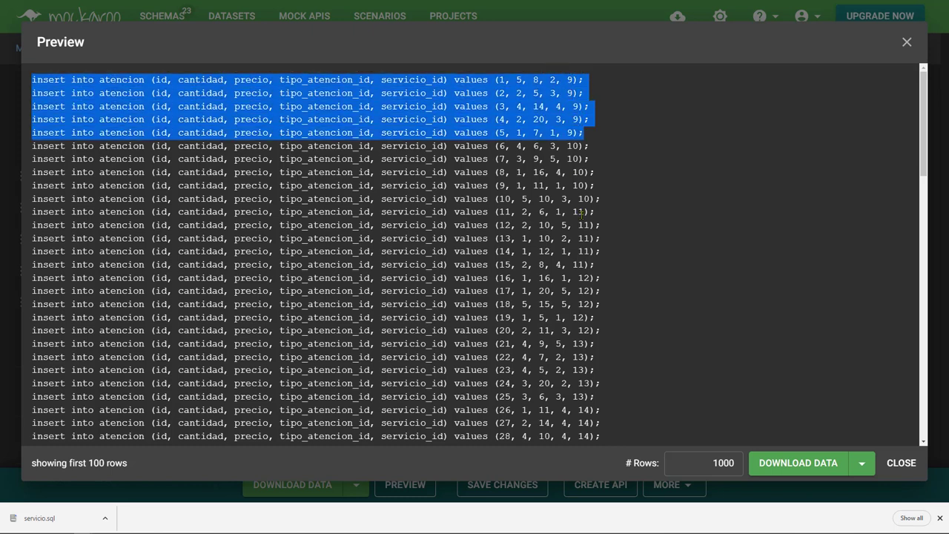
Examine in the preview how the servicio_id values are grouped from the first rows down to the last rows.
left_click(642, 150)
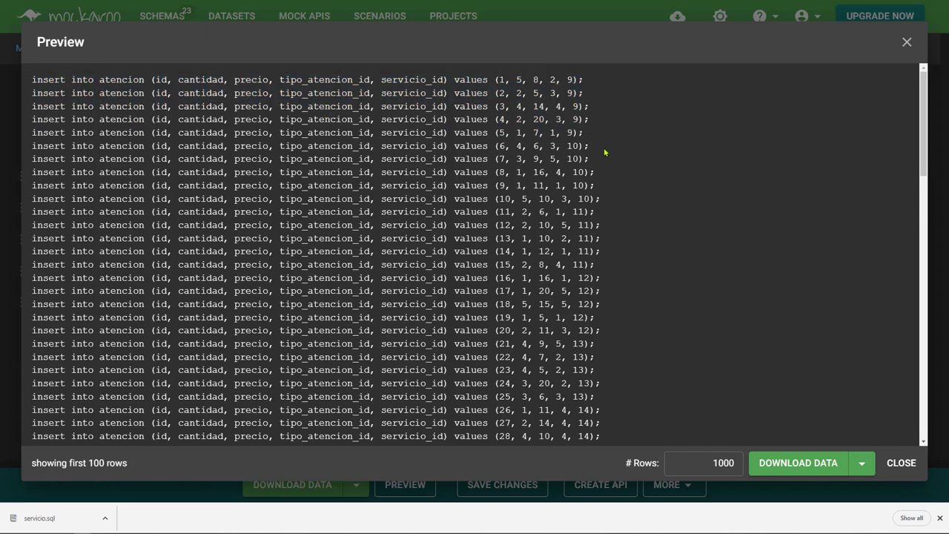
left_click_drag(569, 134, 591, 199)
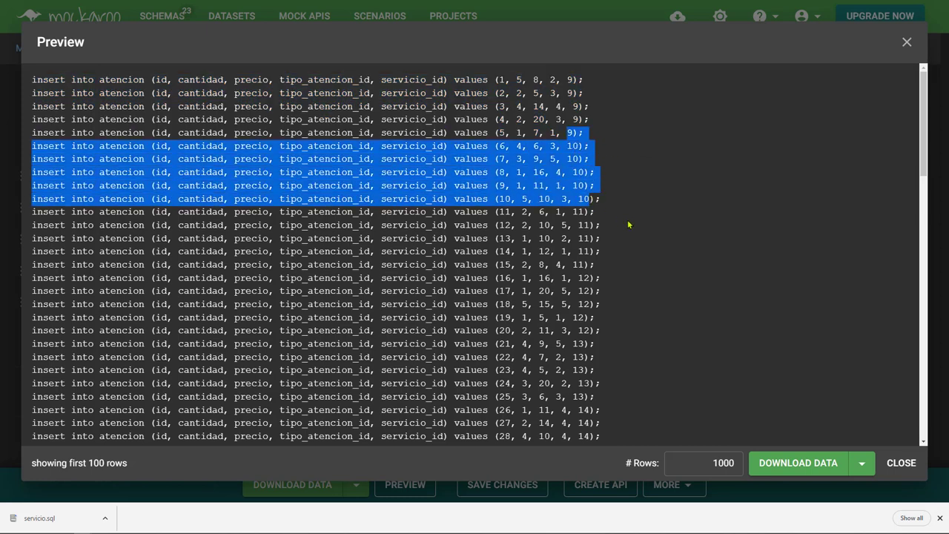
left_click(632, 175)
left_click_drag(568, 146, 609, 201)
left_click(607, 228)
scroll(612, 288, "down", 5)
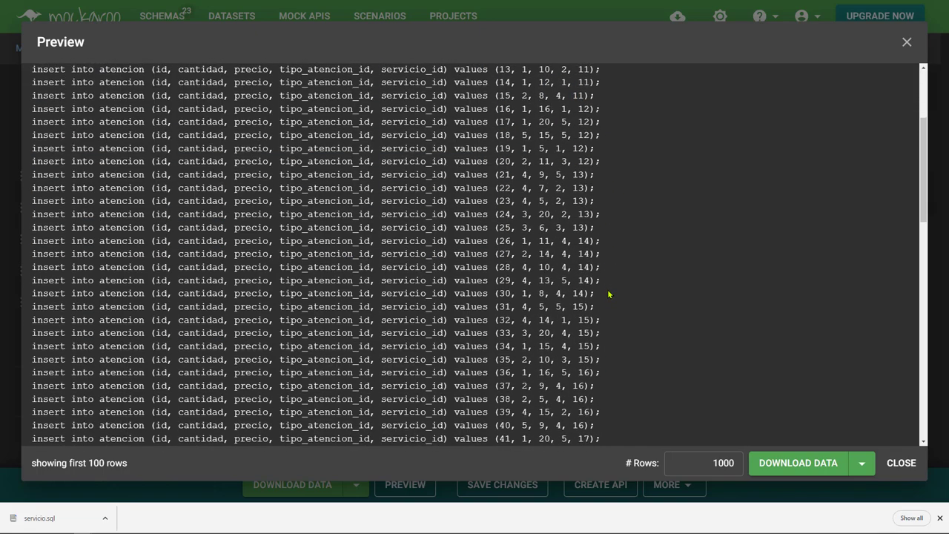
scroll(627, 324, "down", 10)
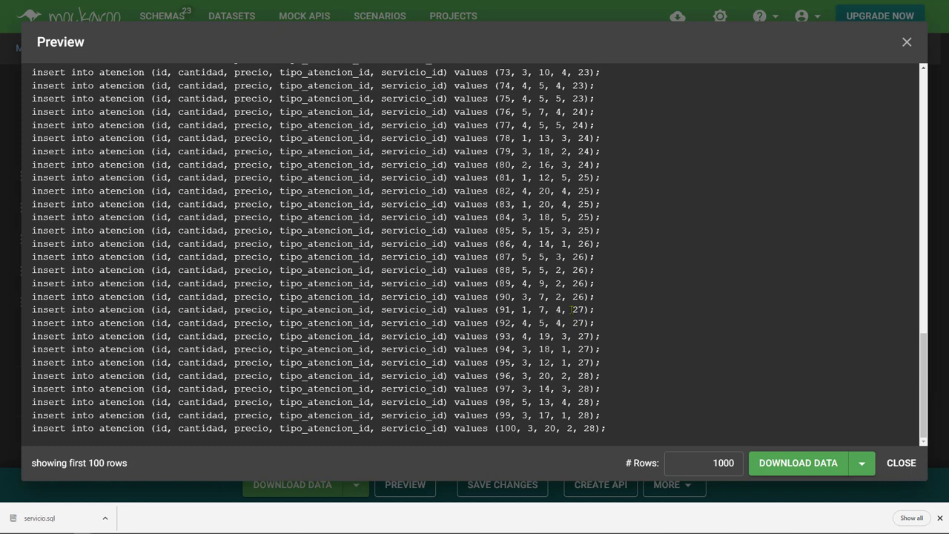
left_click_drag(573, 309, 636, 421)
left_click(582, 376)
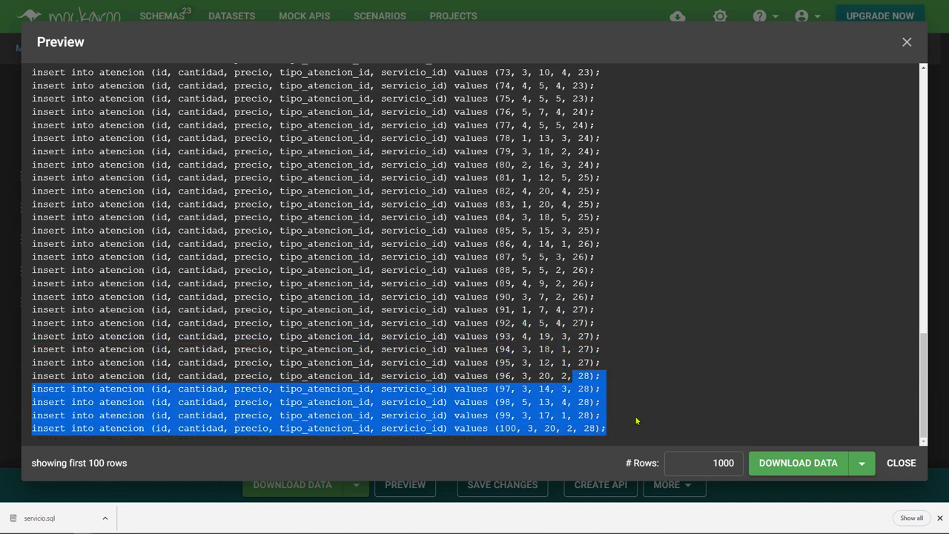
left_click(620, 330)
scroll(623, 326, "up", 13)
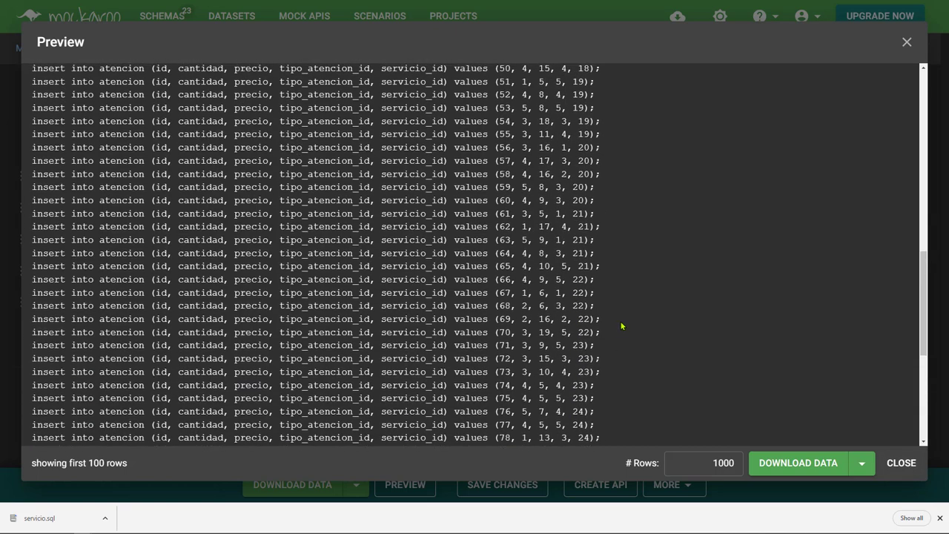
scroll(631, 316, "up", 1)
Download the generated rows as atencion_parte_1.sql in the p010.lavanderia - Recursos folder.
left_click(802, 474)
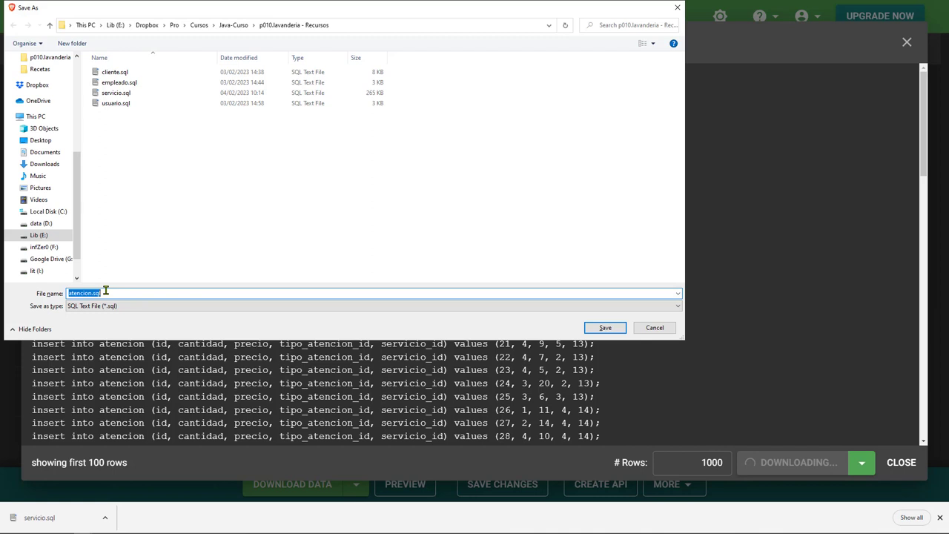
left_click(105, 293)
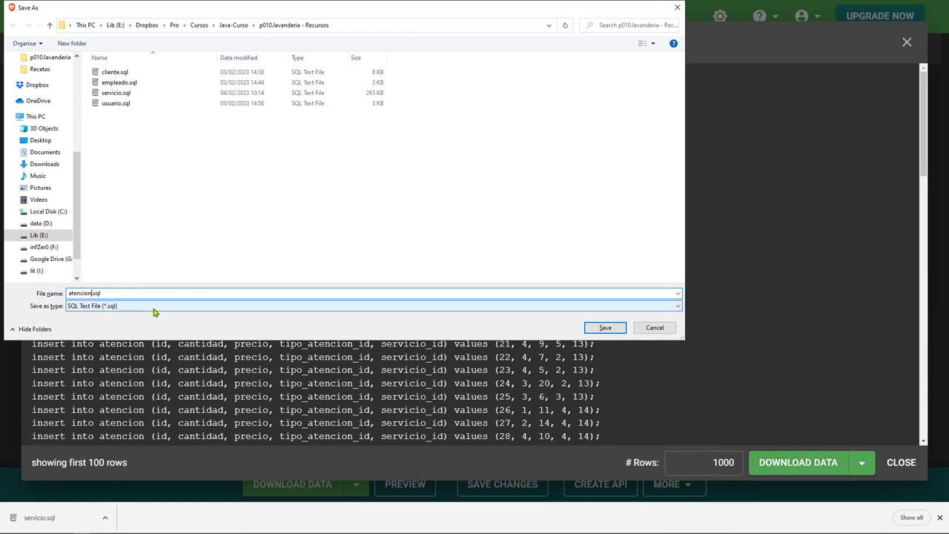
type("_1")
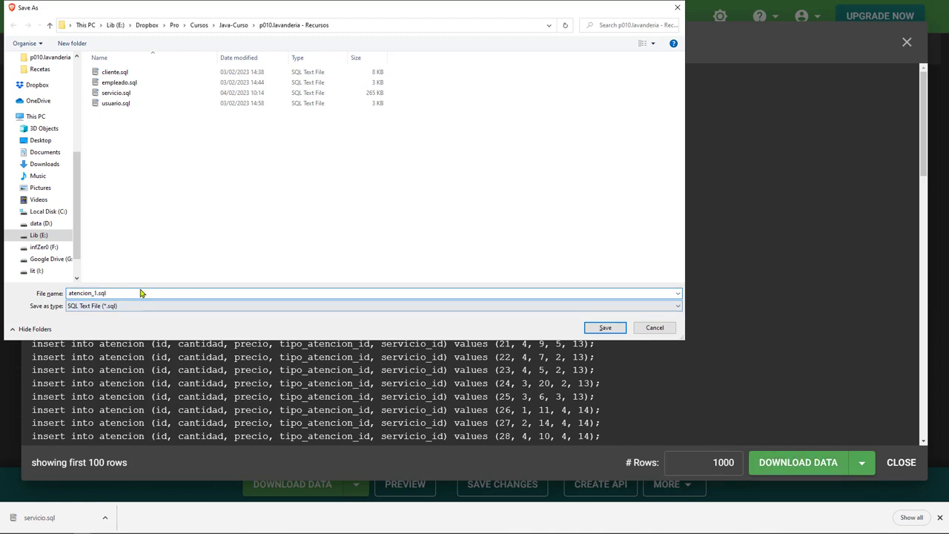
type("parte_")
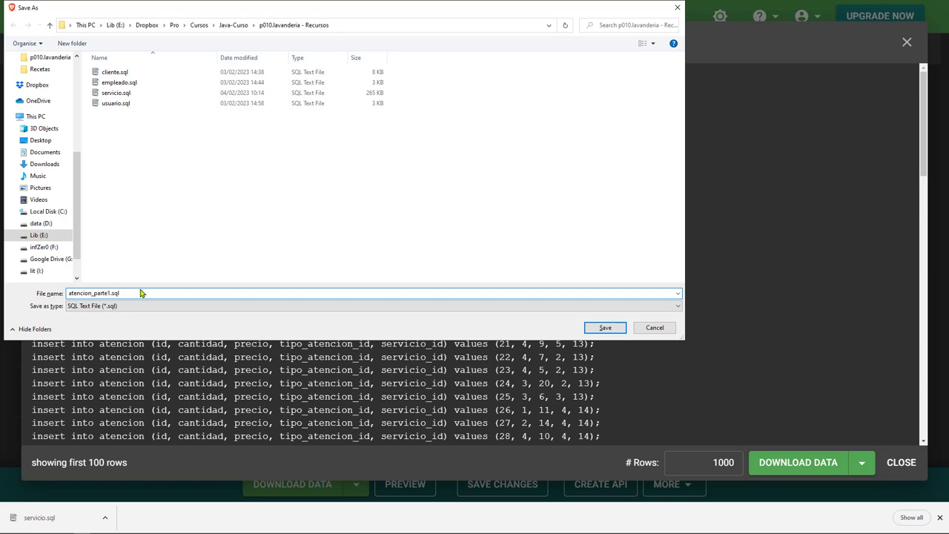
left_click(606, 328)
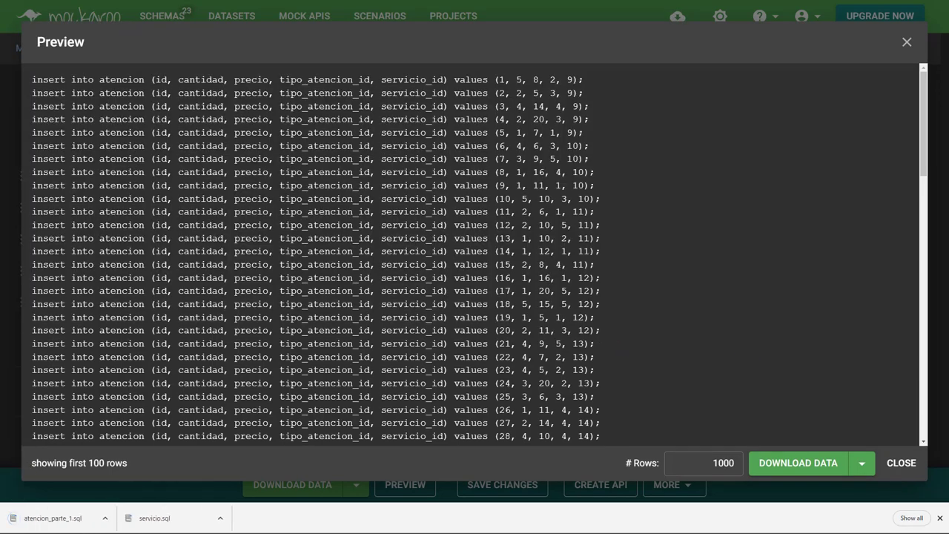
Switch to MySQL Workbench and open the SQL script atencion_parte_1.sql.
key("alt+Tab")
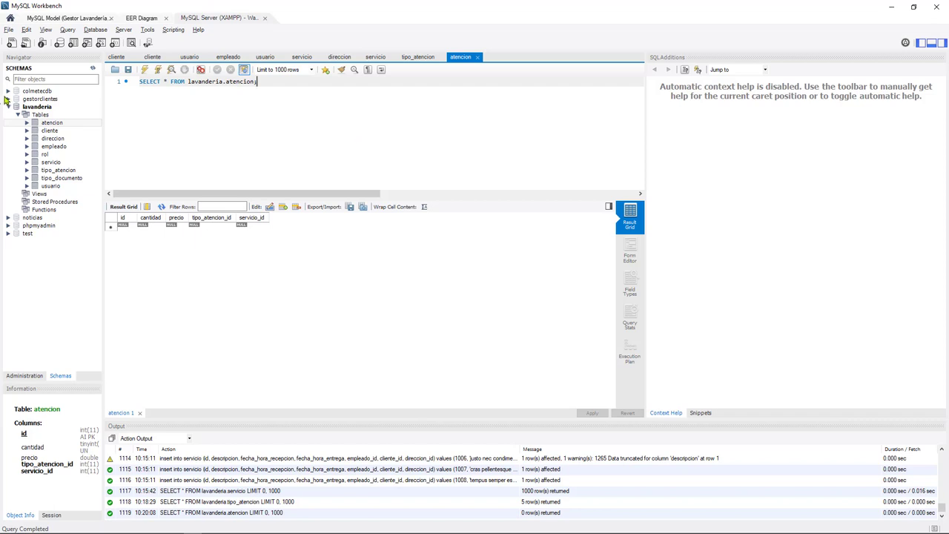
left_click(26, 43)
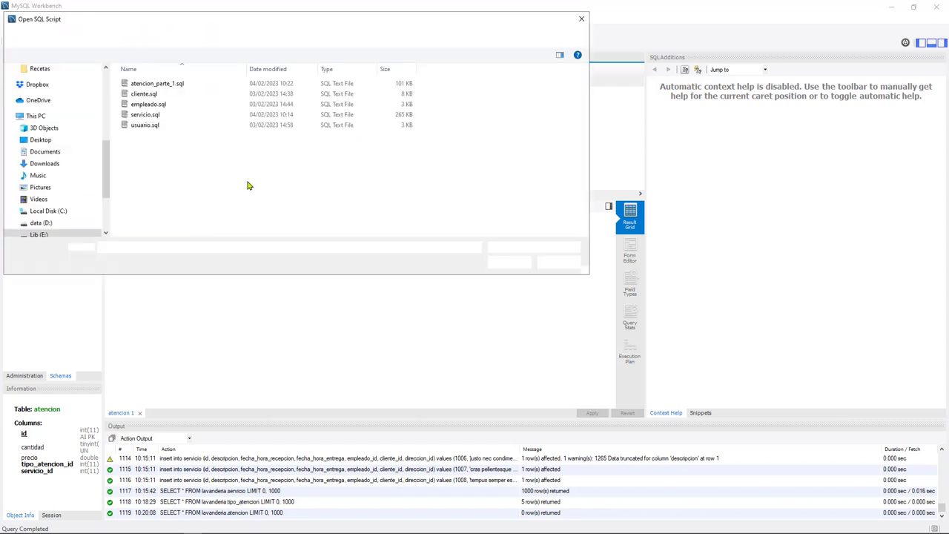
double_click(165, 83)
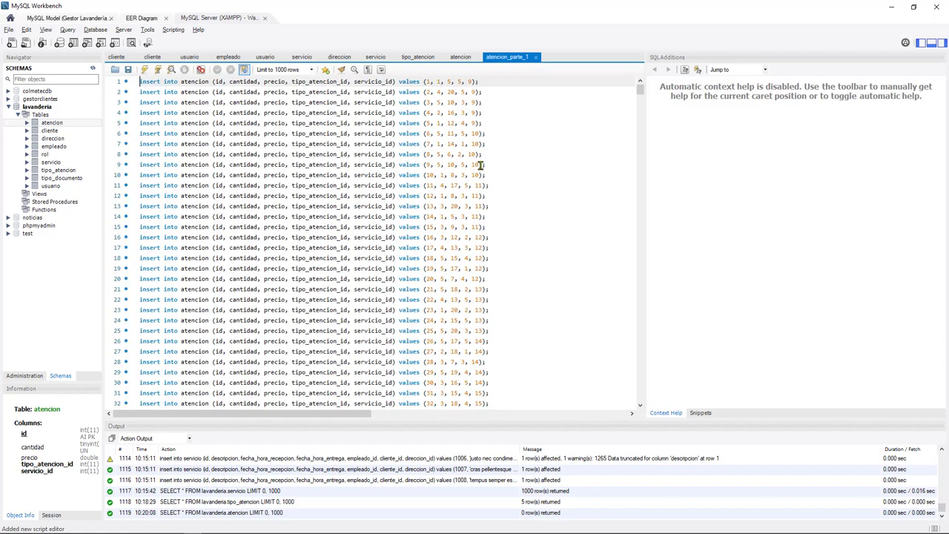
Examine the servicio_id values throughout the atencion_parte_1 script, including the middle rows and the final insert statements.
scroll(491, 181, "down", 5)
left_click_drag(640, 102, 639, 395)
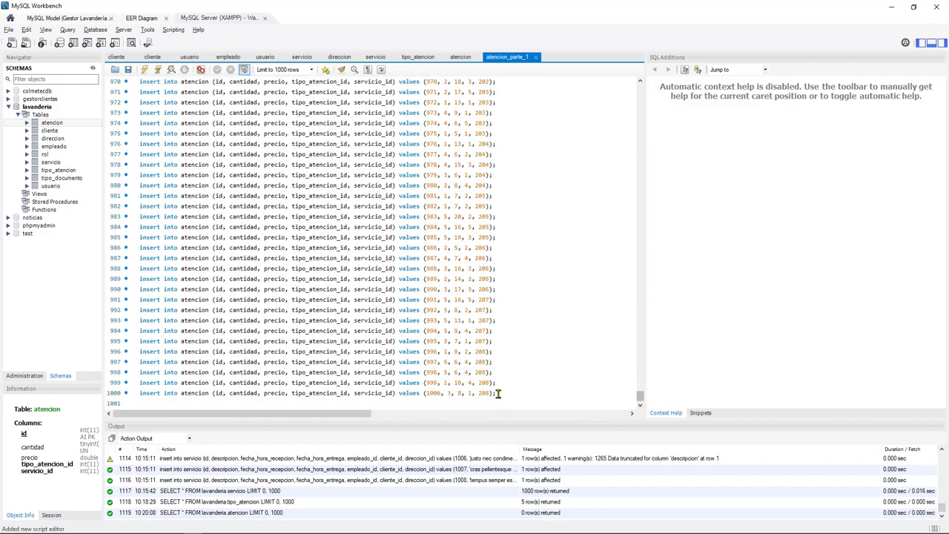
left_click(495, 393)
left_click_drag(497, 393, 481, 156)
scroll(514, 231, "up", 4)
left_click(543, 279)
left_click_drag(640, 401, 653, 159)
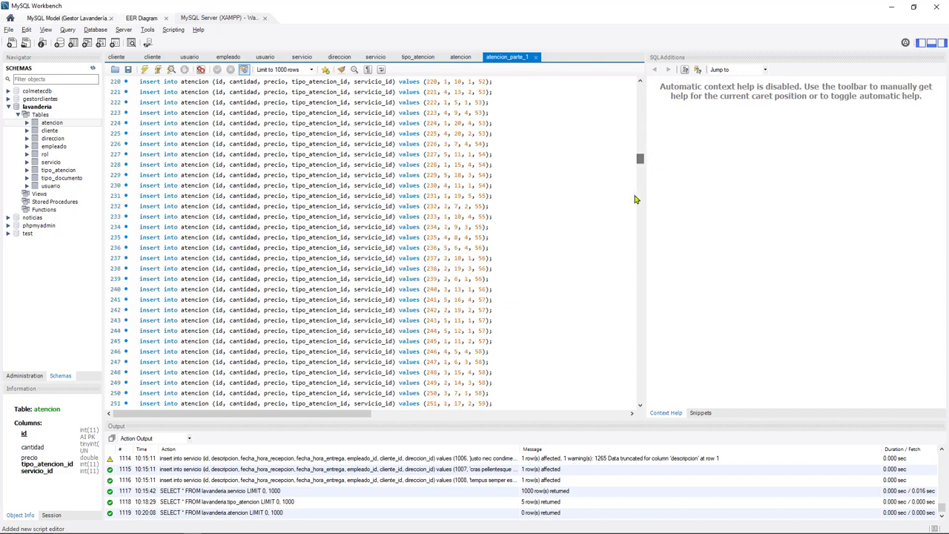
scroll(617, 206, "up", 2)
left_click_drag(486, 104, 493, 128)
scroll(538, 328, "down", 20)
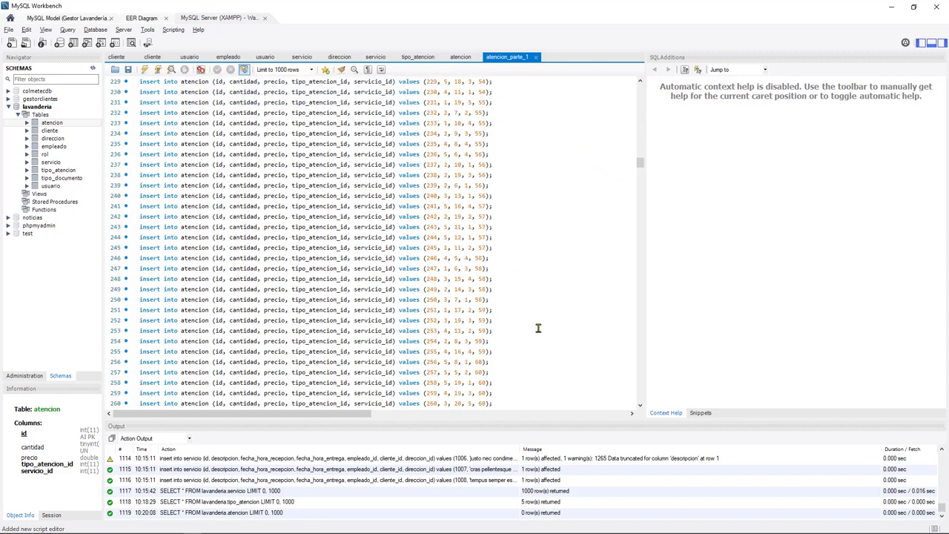
scroll(537, 356, "down", 12)
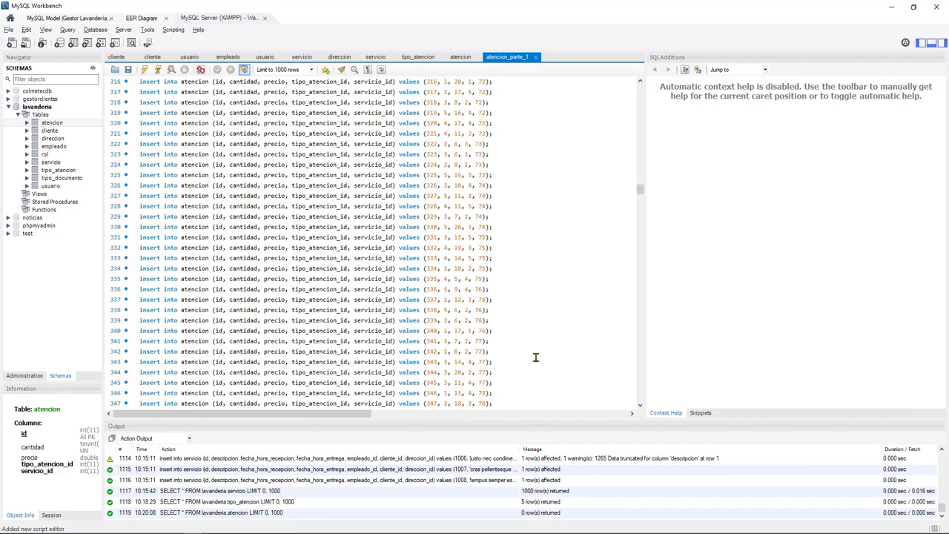
left_click_drag(642, 197, 612, 386)
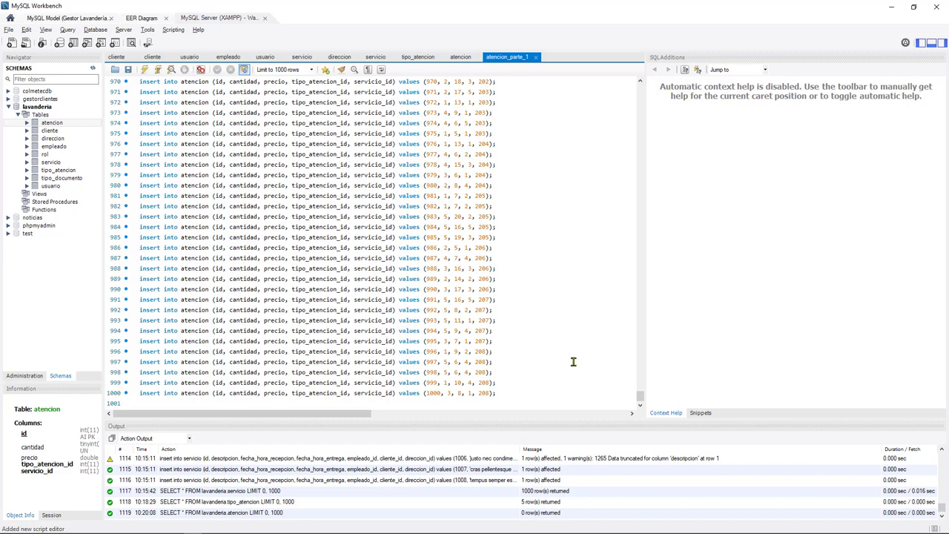
key("alt+Tab")
key("alt+Tab")
Compare the last id inserted by the servicio script with the last servicio_id in the atencion_parte_1 script.
left_click(371, 57)
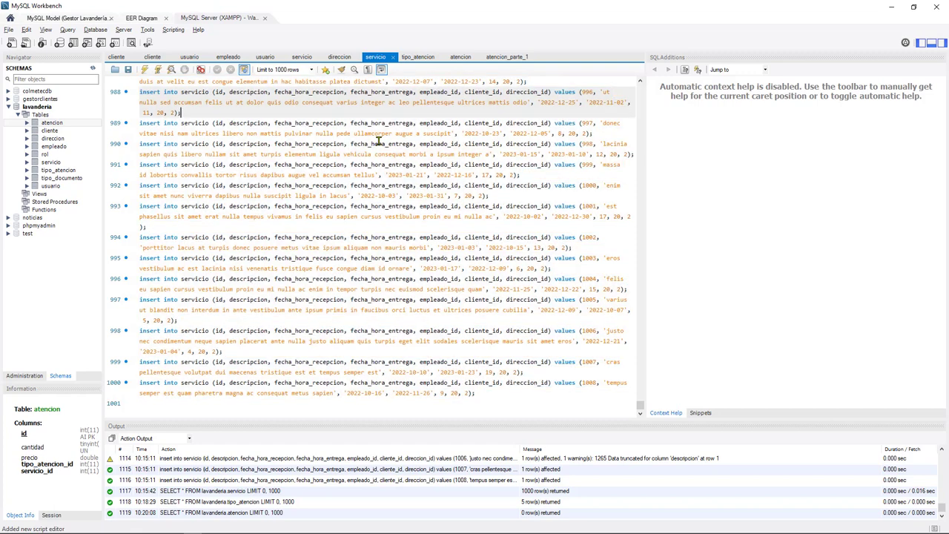
key("ctrl+End")
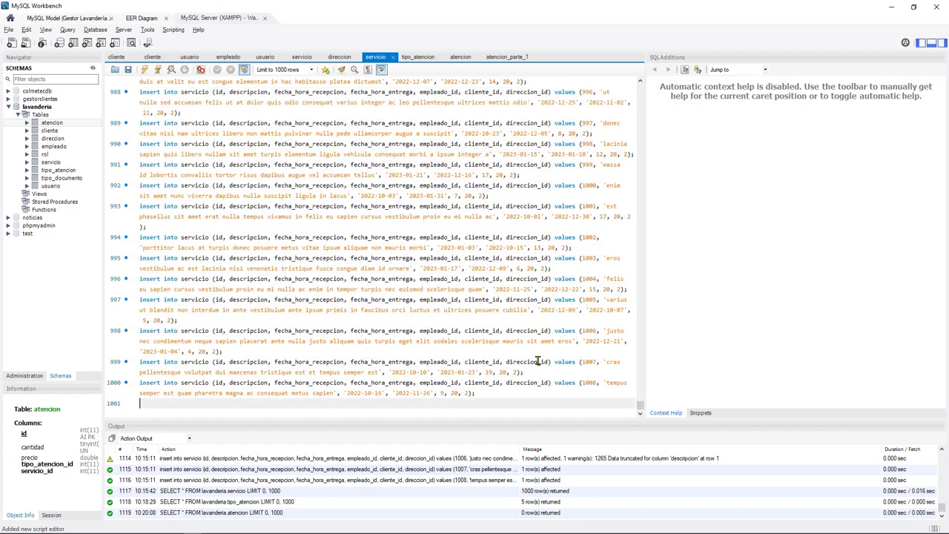
double_click(590, 383)
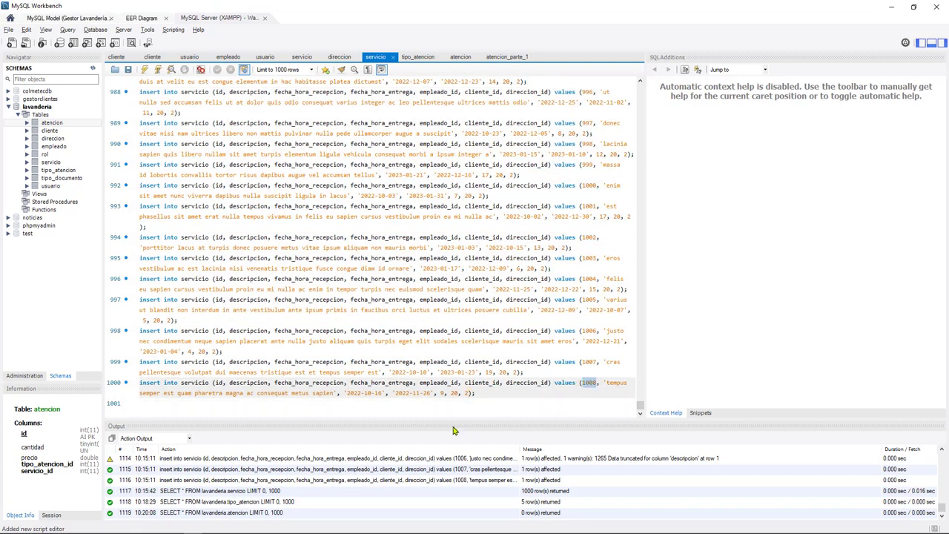
left_click(496, 59)
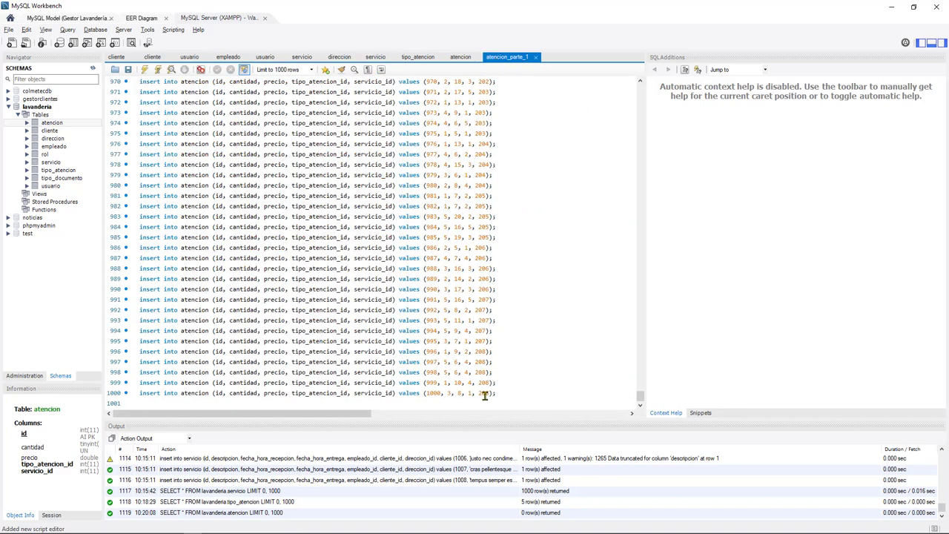
left_click_drag(474, 362, 501, 364)
left_click(500, 364)
left_click(514, 399)
left_click(527, 367)
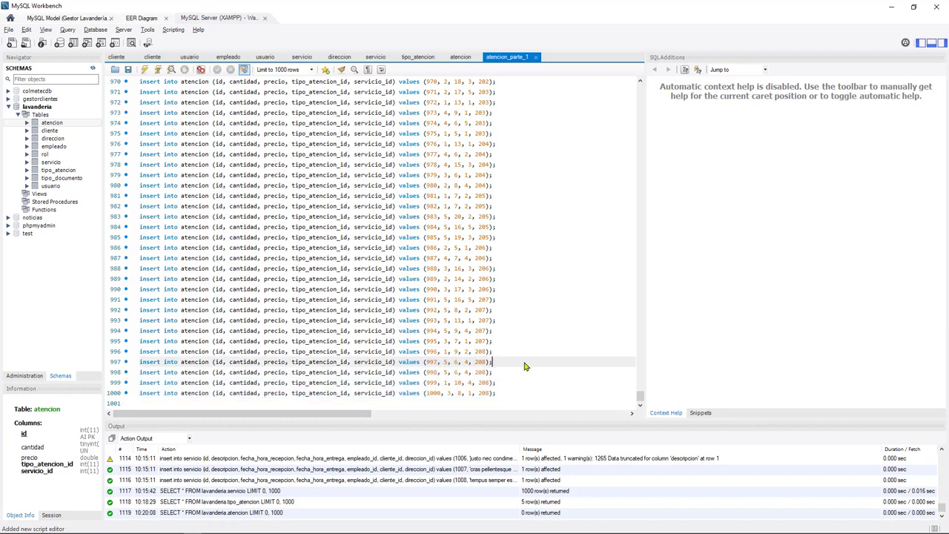
Save the atencion_parte_1 script and execute all of its insert statements.
key("ctrl+a")
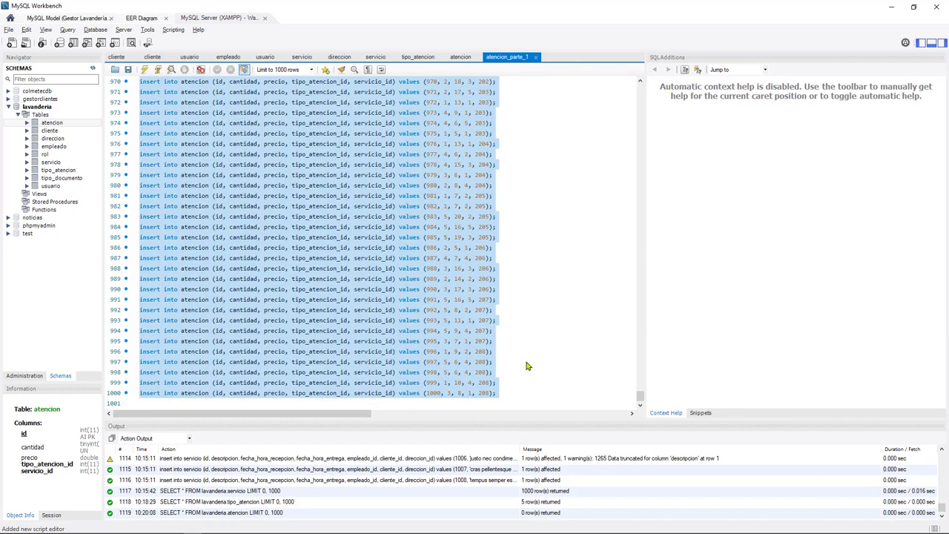
left_click(127, 70)
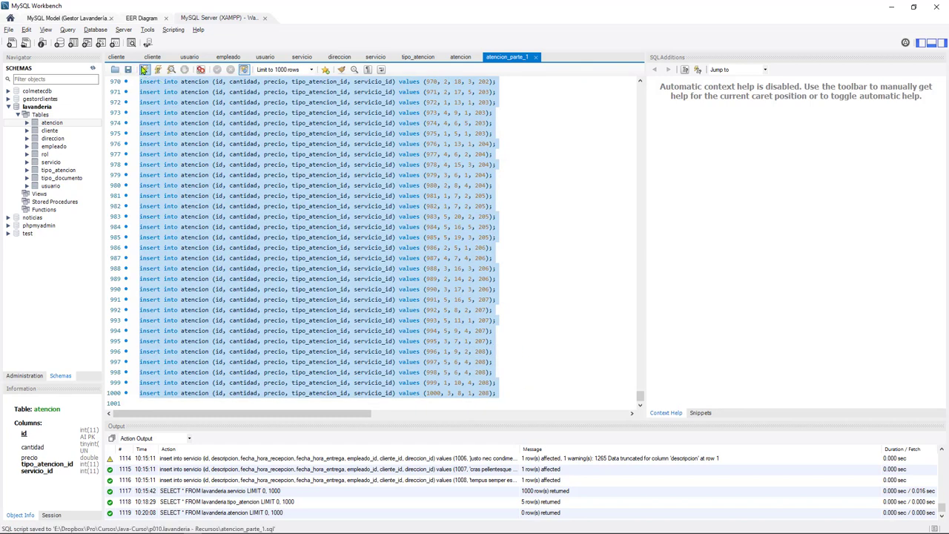
left_click(145, 69)
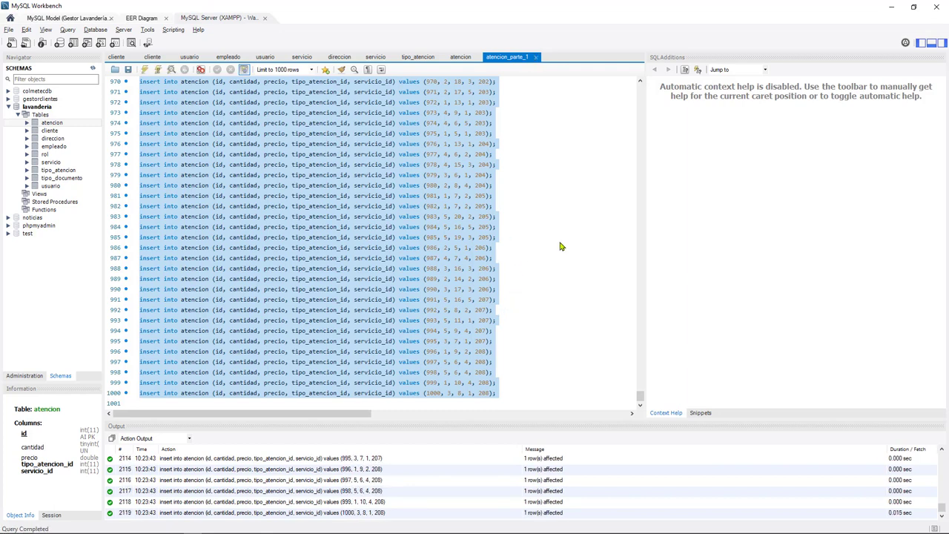
Close the Mockaroo preview and check the last servicio_id used in the atencion_parte_1 script in MySQL Workbench.
key("alt+Tab")
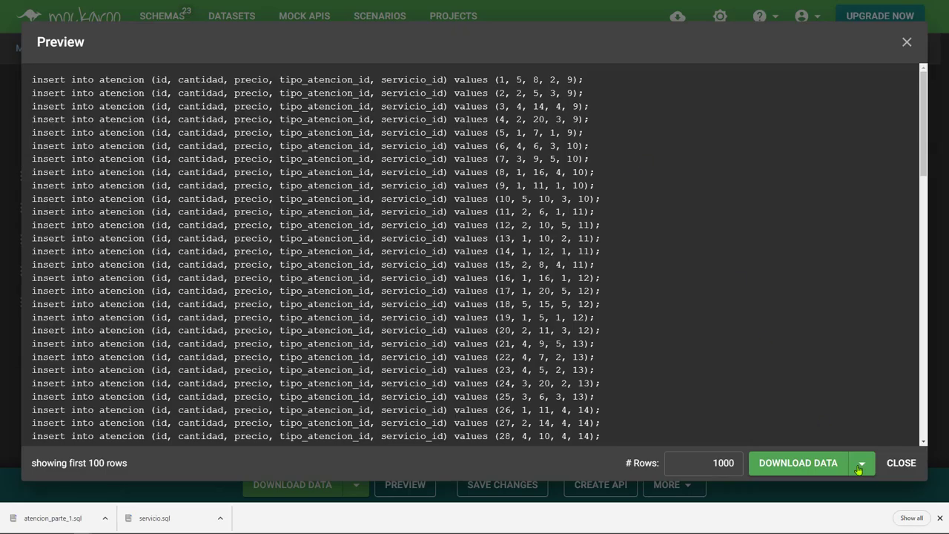
left_click(903, 464)
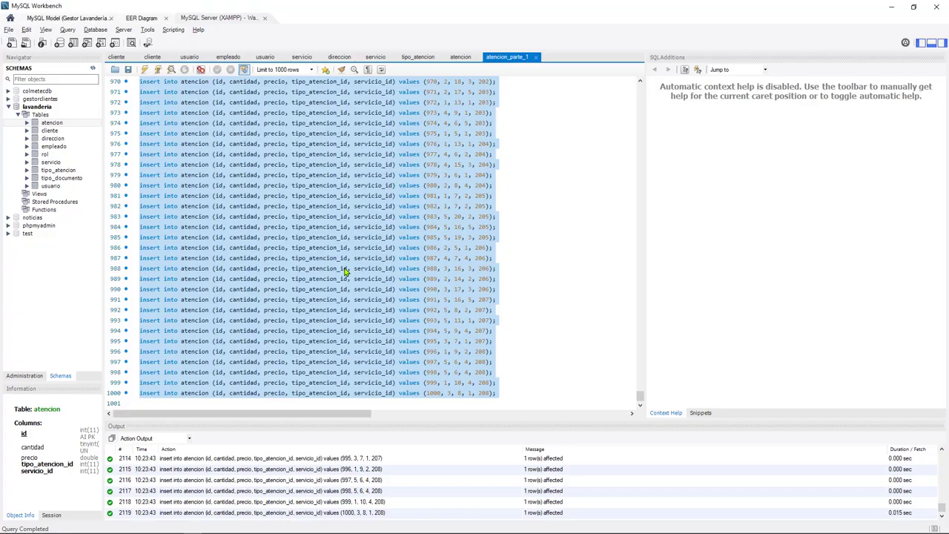
left_click(334, 278)
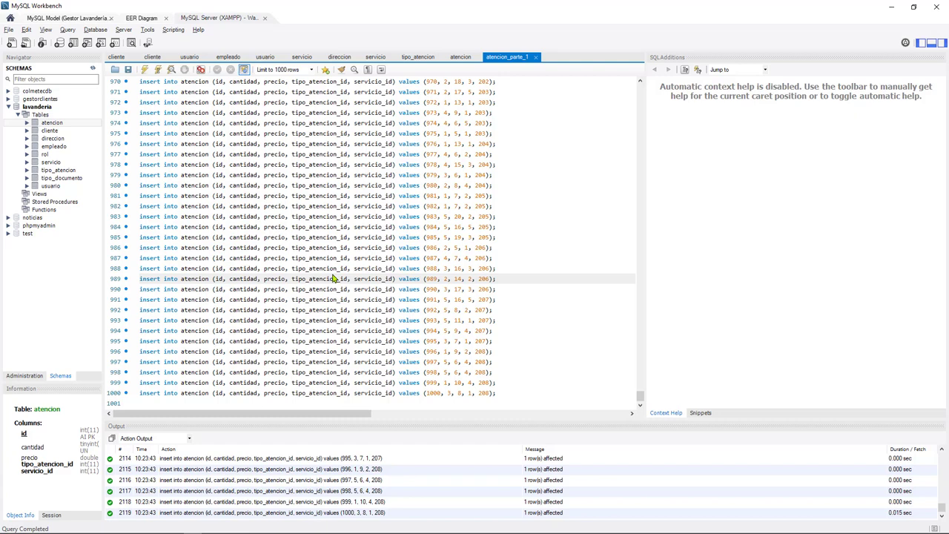
key("ctrl+End")
left_click_drag(484, 383, 519, 400)
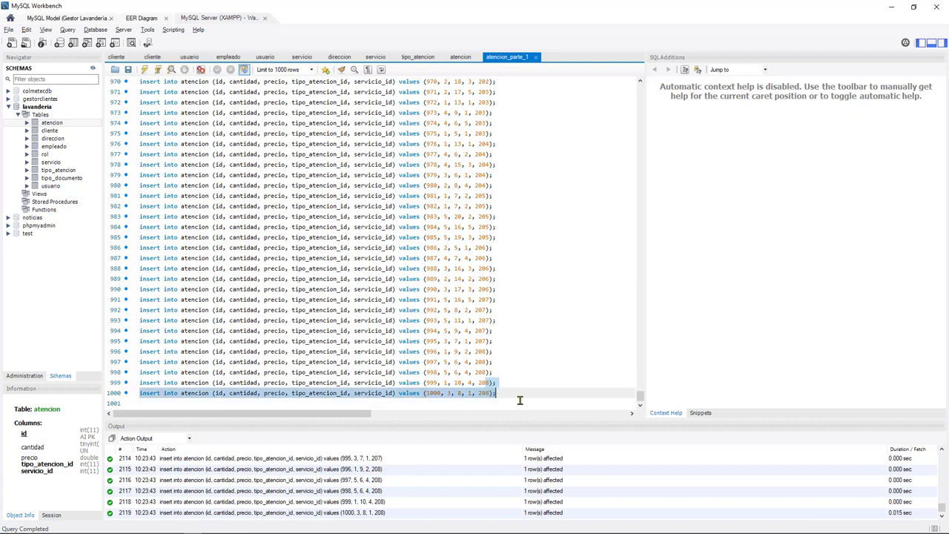
left_click(526, 400)
Switch to Mockaroo and set the servicio_id sequence to start at 209.
key("alt+Tab")
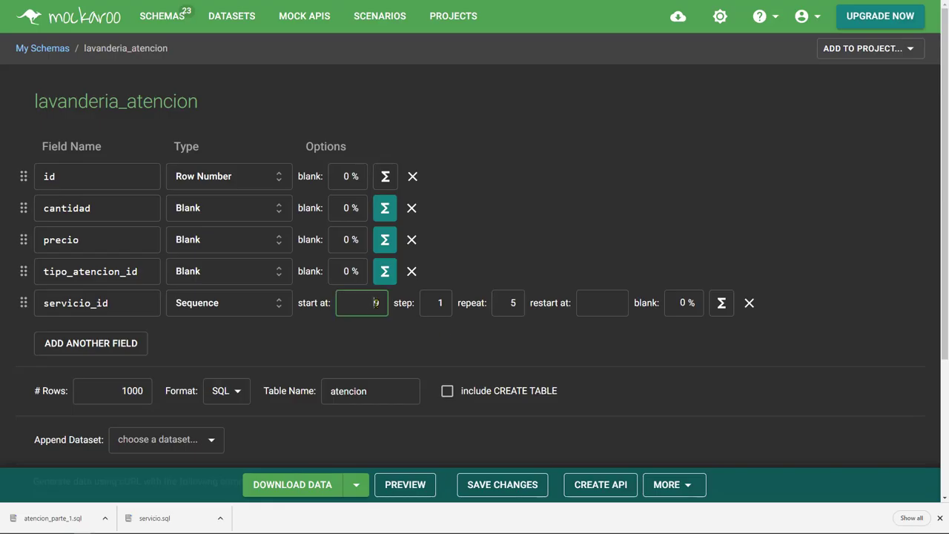
type("209")
left_click(661, 362)
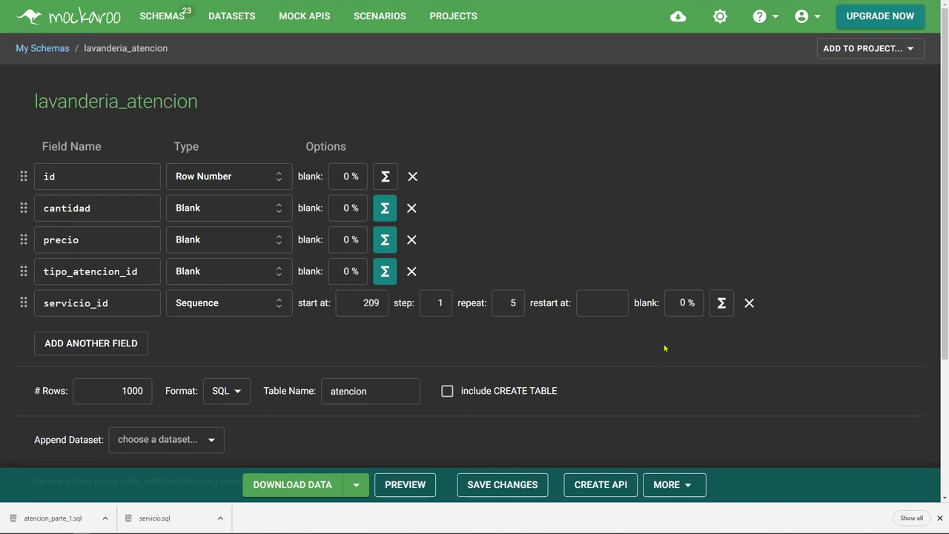
Preview the atencion rows, check the servicio_id values of the first rows, and close the preview.
left_click(413, 493)
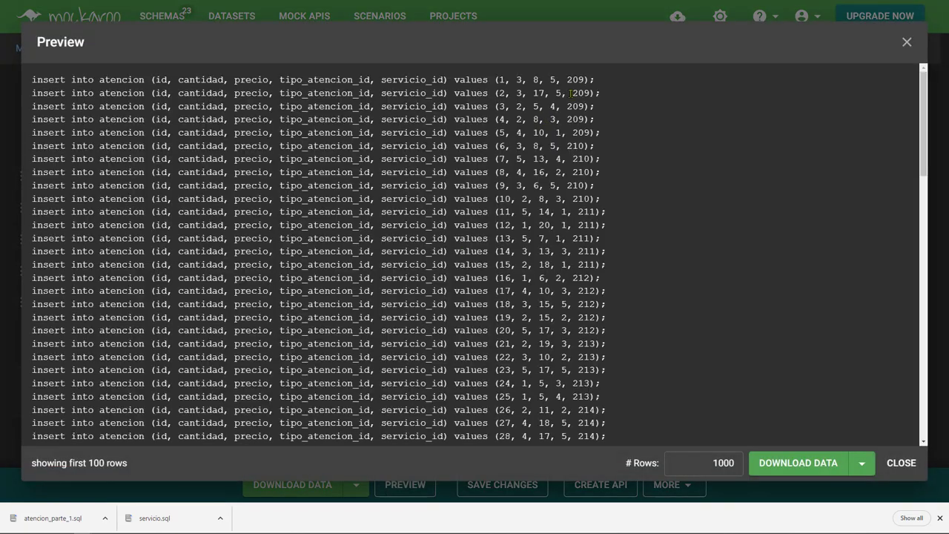
left_click_drag(575, 78, 604, 180)
left_click(606, 146)
left_click(653, 226)
left_click(902, 463)
double_click(132, 178)
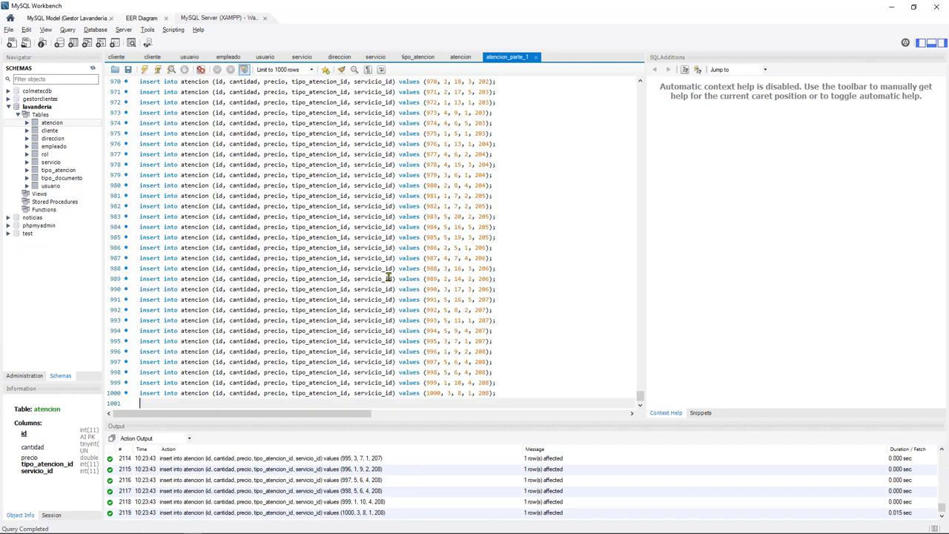
Switch to Mockaroo and apply the formula "1000 + this" to the id field.
key("alt+Tab")
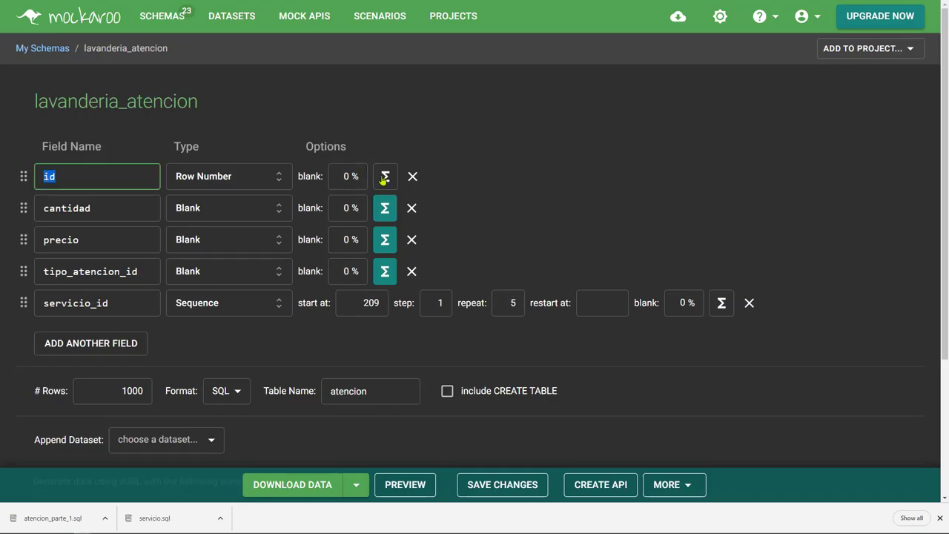
left_click(383, 178)
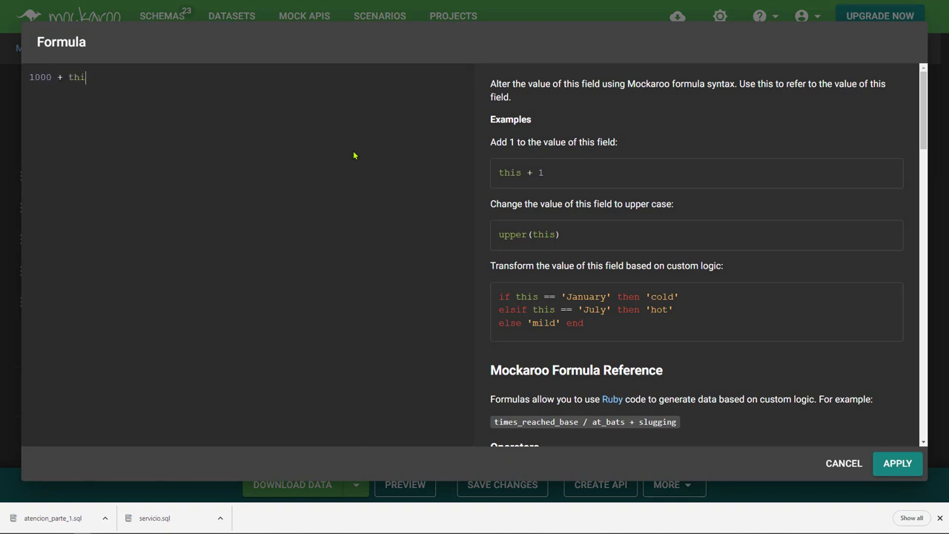
type("1000 + this")
left_click(896, 463)
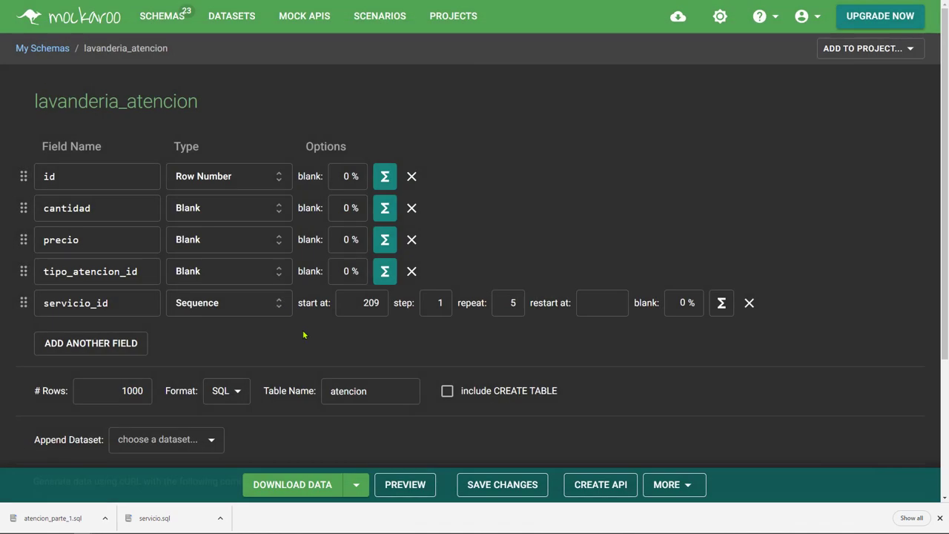
Check the id in the last insert of the atencion_parte_1 script in MySQL Workbench and return to Mockaroo.
key("alt+Tab")
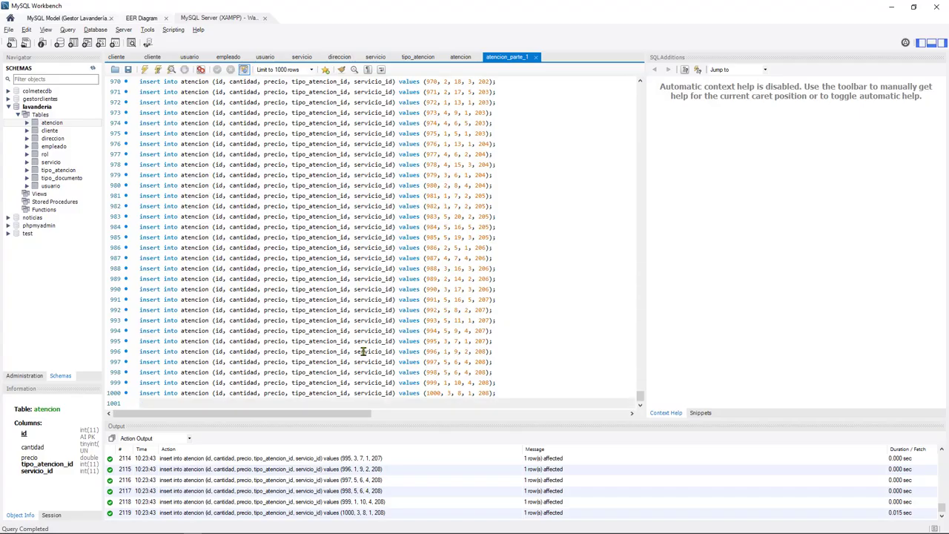
left_click_drag(428, 393, 457, 394)
key("alt+Tab")
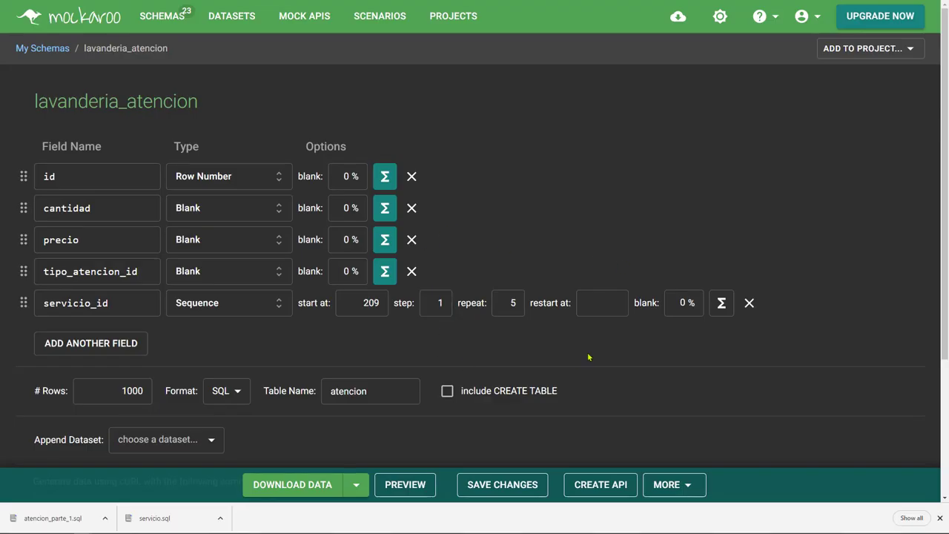
Preview the atencion rows and examine the id and servicio_id values from the first to the last previewed row.
left_click(405, 485)
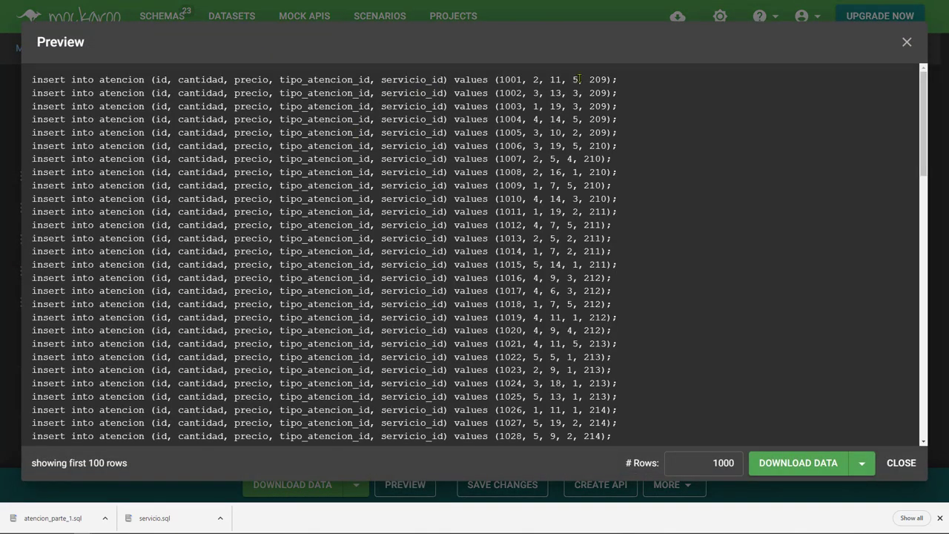
left_click_drag(591, 79, 632, 251)
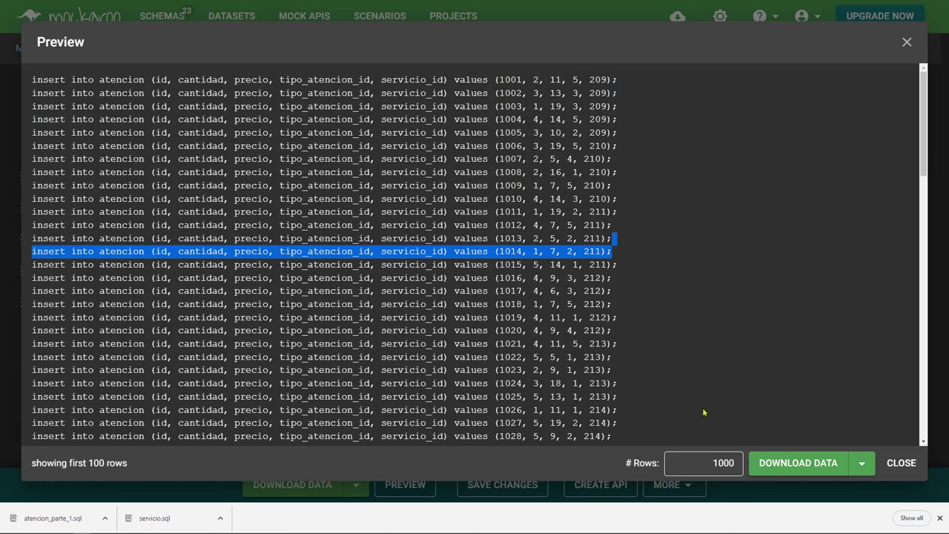
scroll(704, 411, "down", 1)
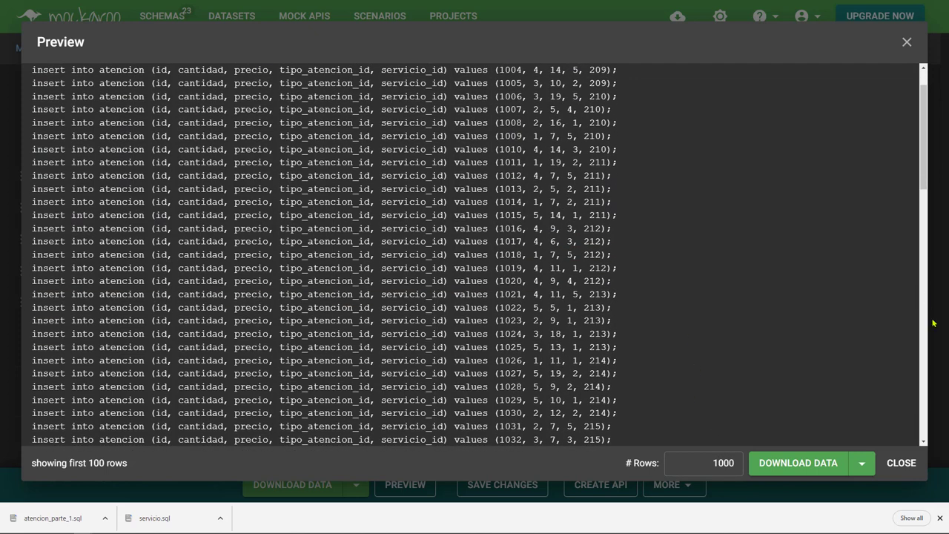
scroll(924, 434, "down", 12)
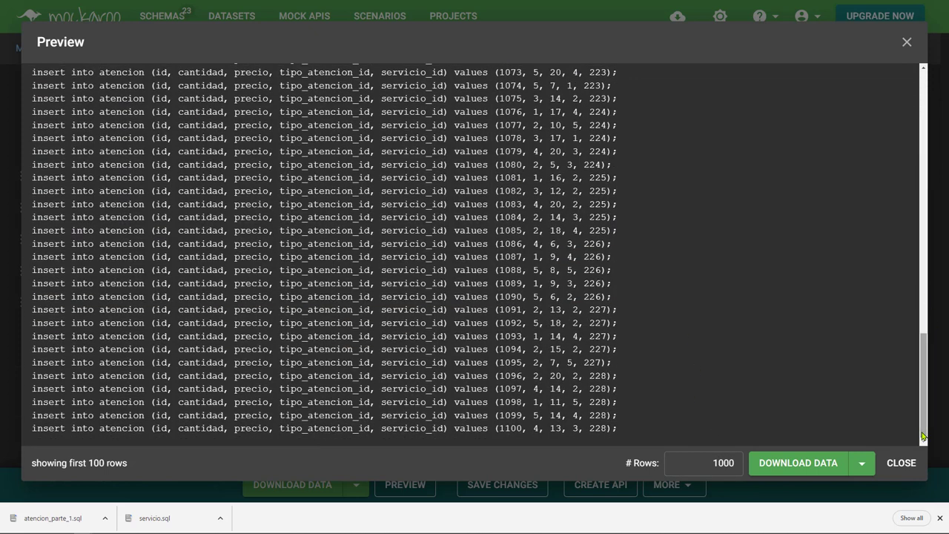
double_click(595, 428)
left_click_drag(923, 346, 924, 438)
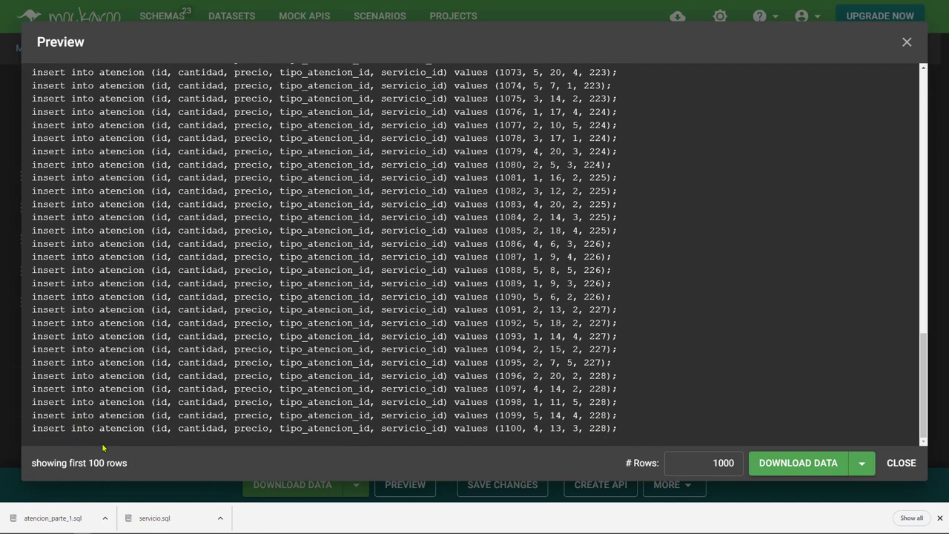
left_click_drag(54, 463, 163, 475)
left_click(201, 465)
double_click(120, 464)
Download the generated atencion data and save it as atencion_parte_2.sql in the p010.lavanderia - Recursos folder.
left_click(690, 470)
left_click(807, 470)
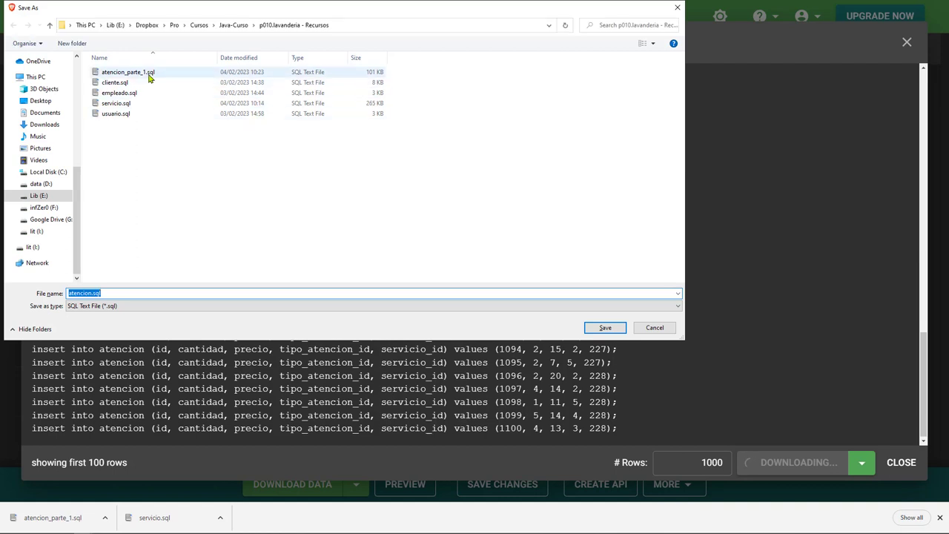
left_click(148, 77)
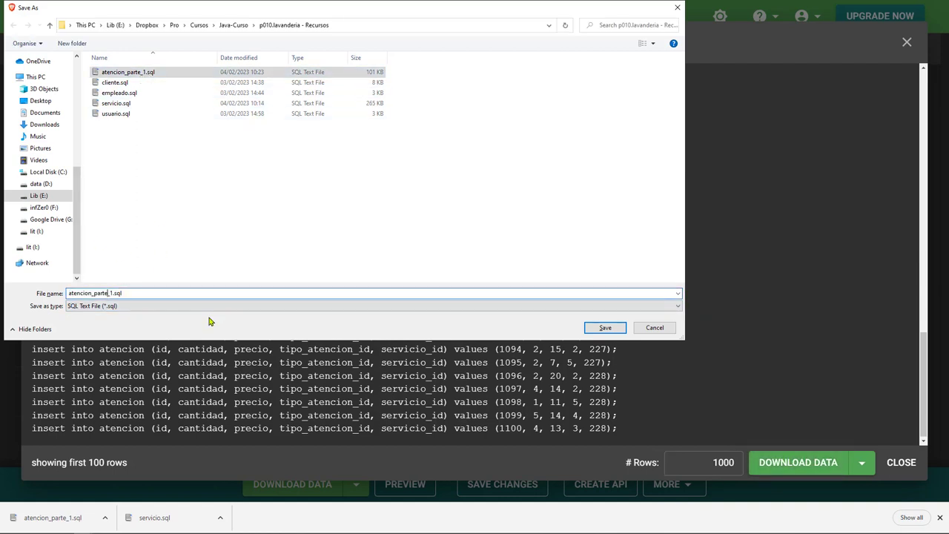
type("2")
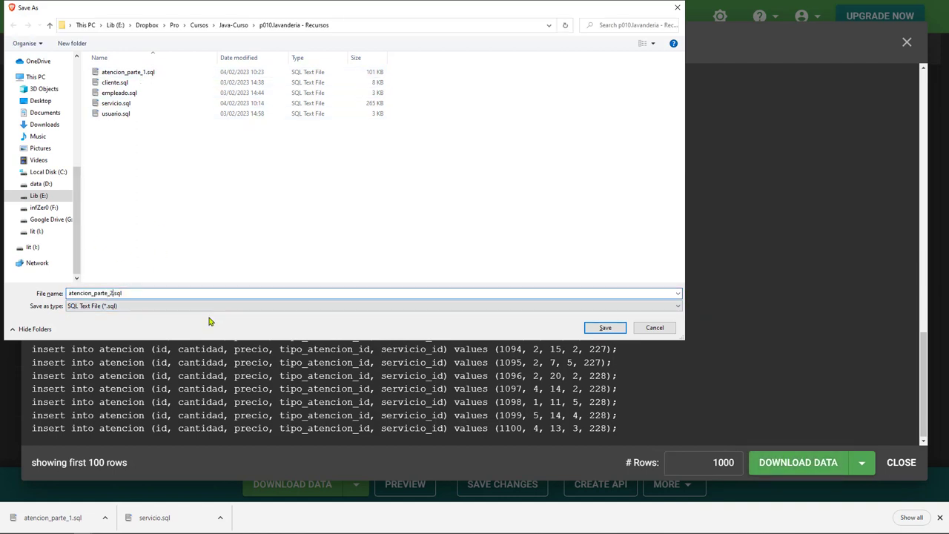
left_click(623, 330)
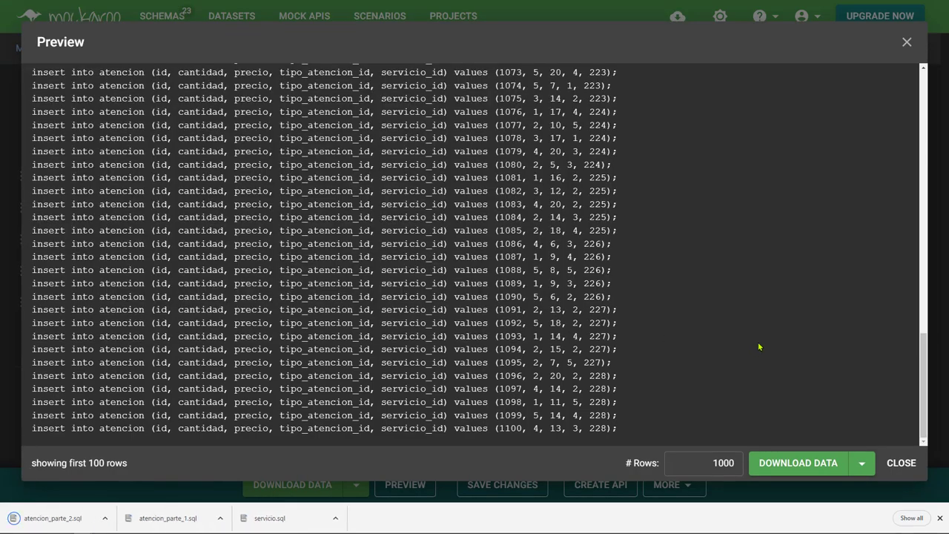
Switch to MySQL Workbench and open the atencion_parte_2.sql script.
key("alt+Tab")
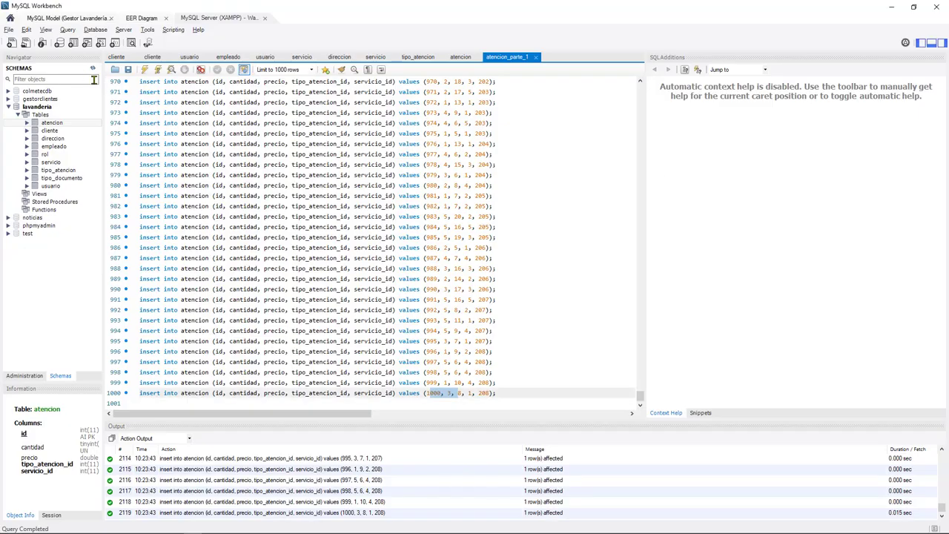
left_click(115, 70)
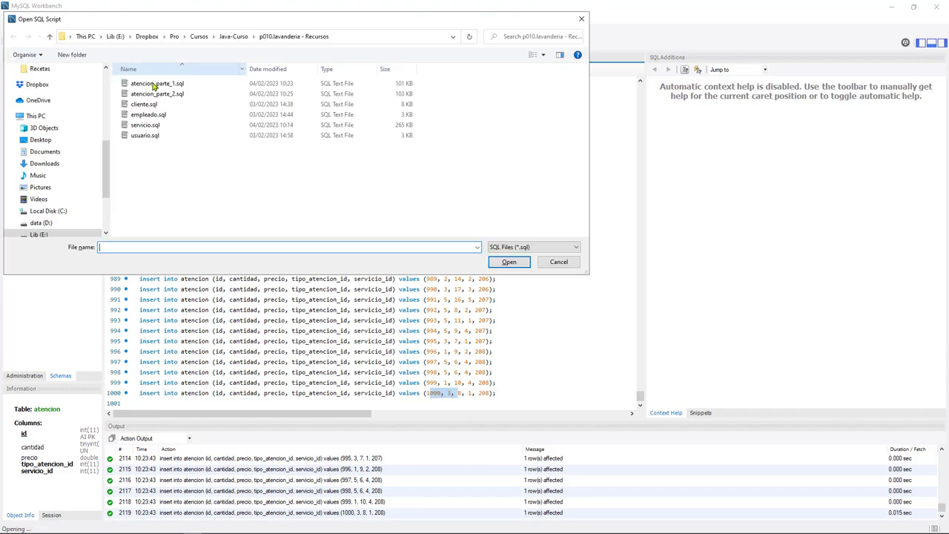
double_click(181, 94)
left_click(496, 248)
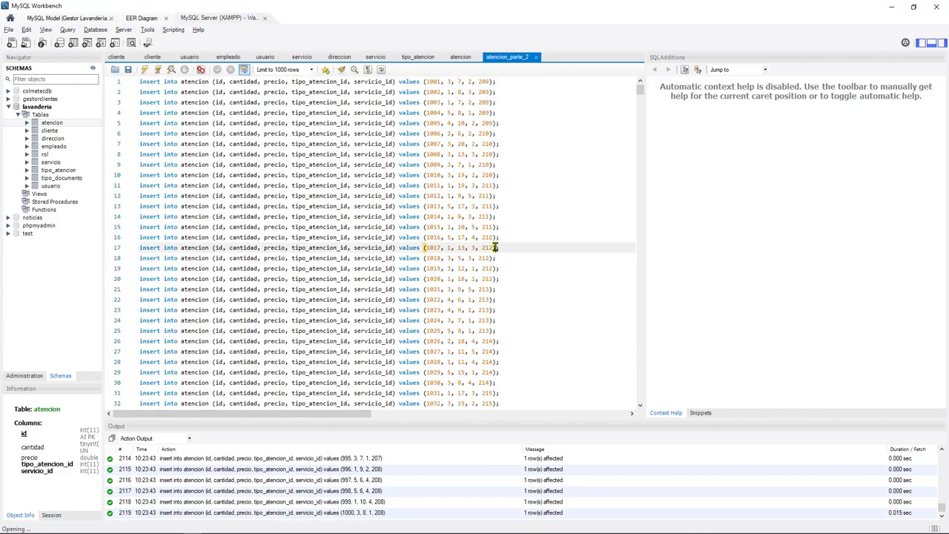
Select all insert statements in the atencion_parte_2 script, look over its last rows, and execute them.
key("ctrl+a")
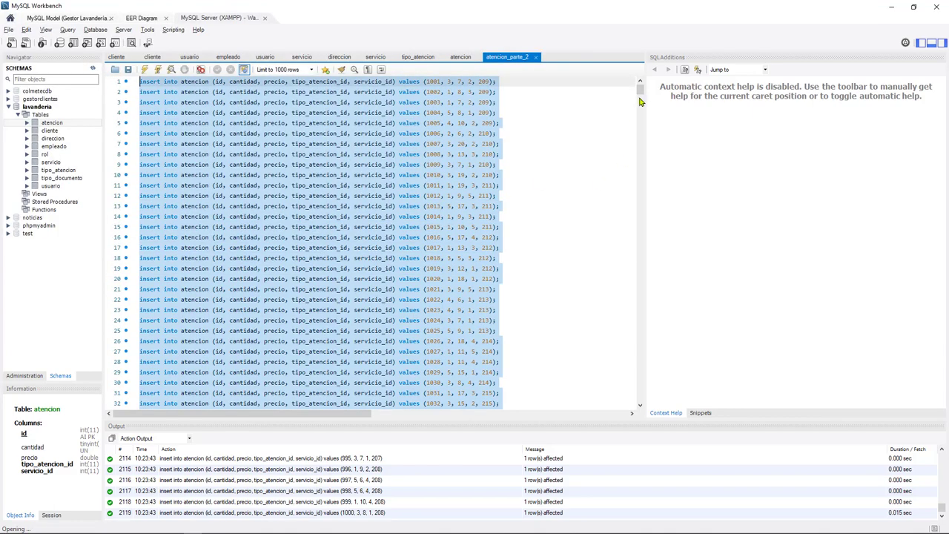
left_click_drag(644, 91, 640, 399)
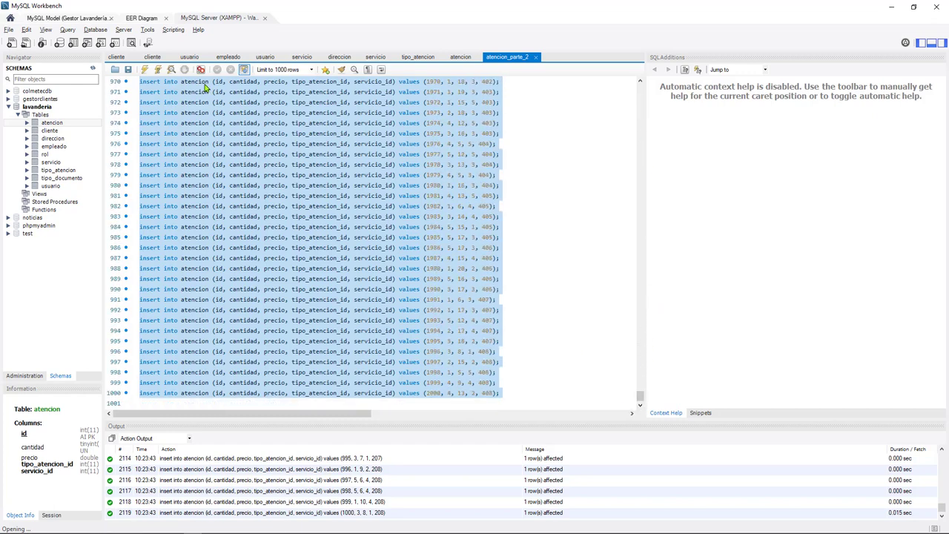
left_click(145, 69)
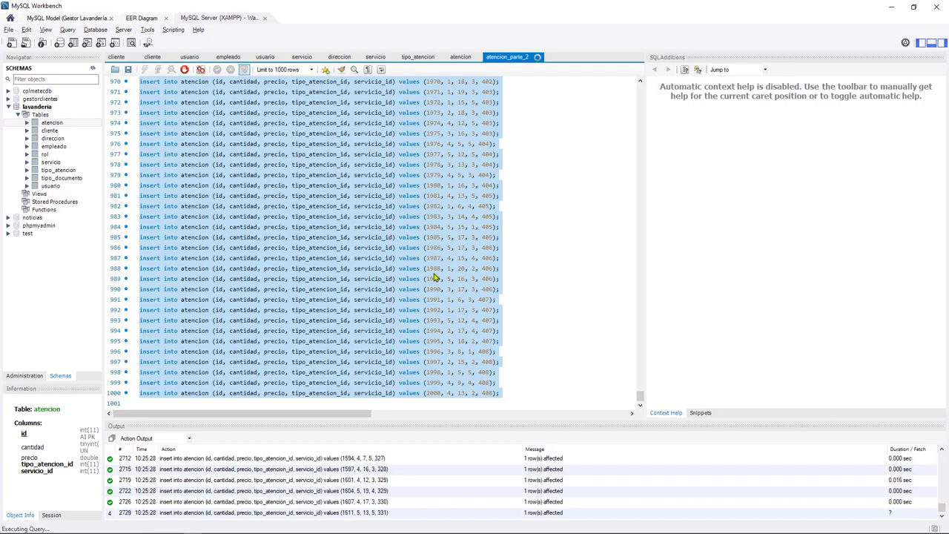
Close the Mockaroo preview, check the last executed insert in MySQL Workbench's action output, and return to Mockaroo.
key("alt+Tab")
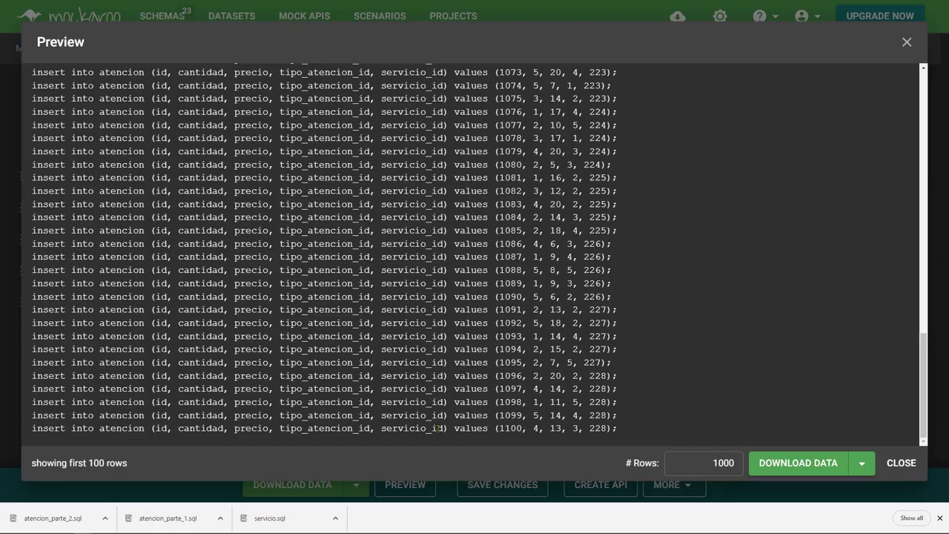
left_click(904, 467)
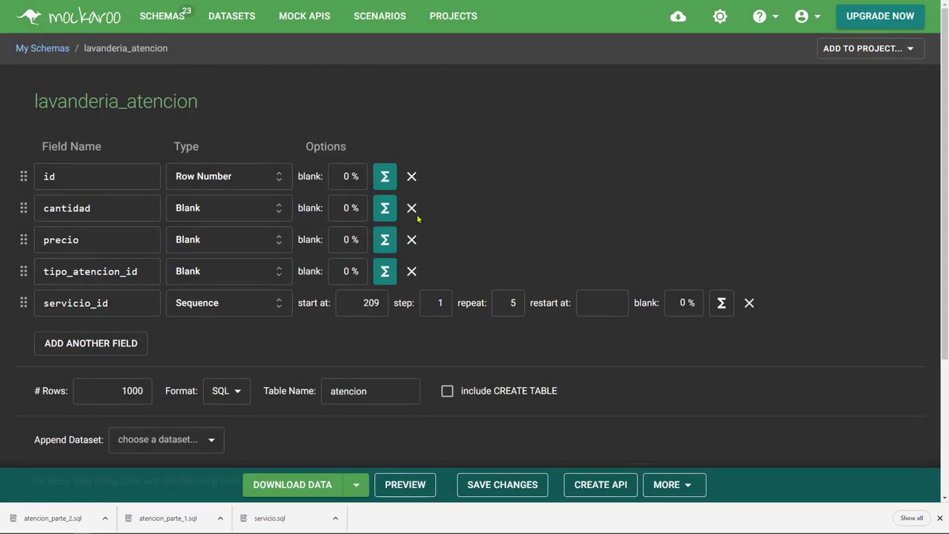
key("alt+Tab")
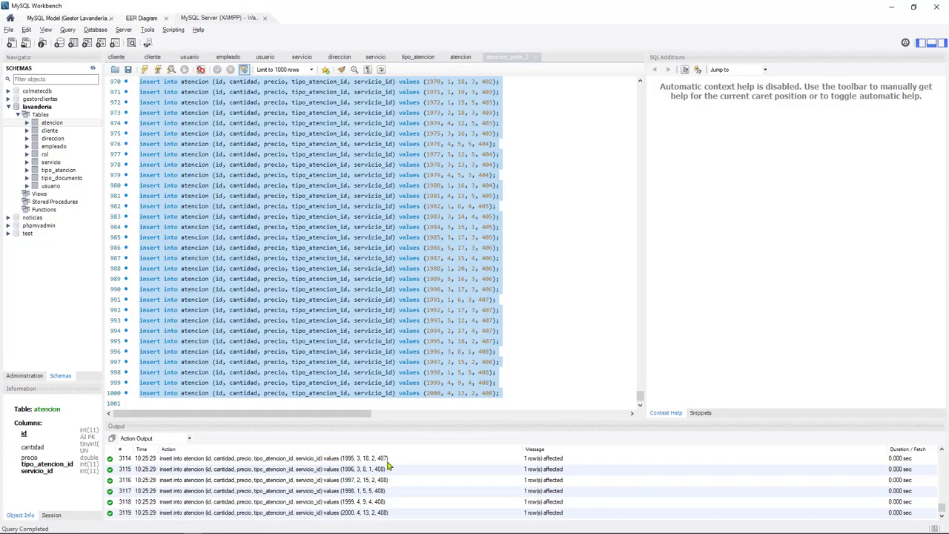
left_click(345, 513)
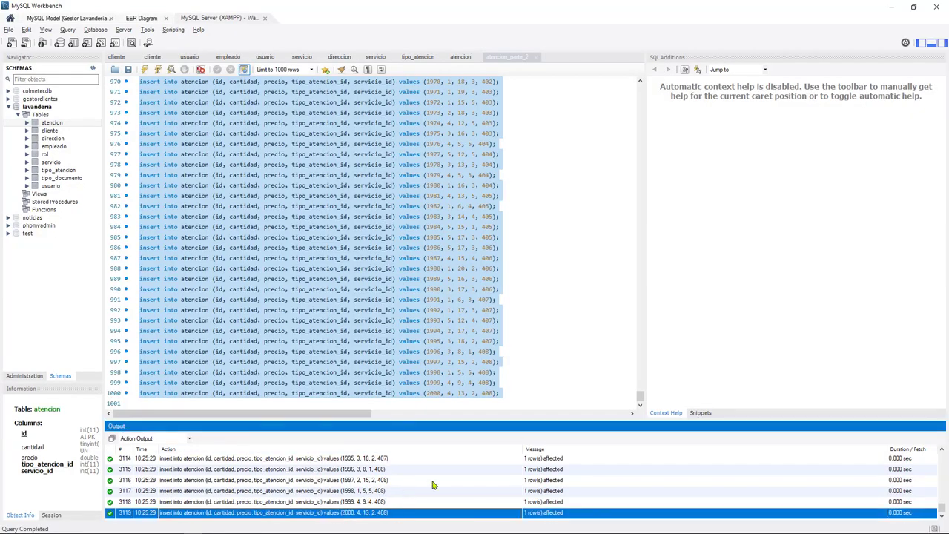
key("alt+Tab")
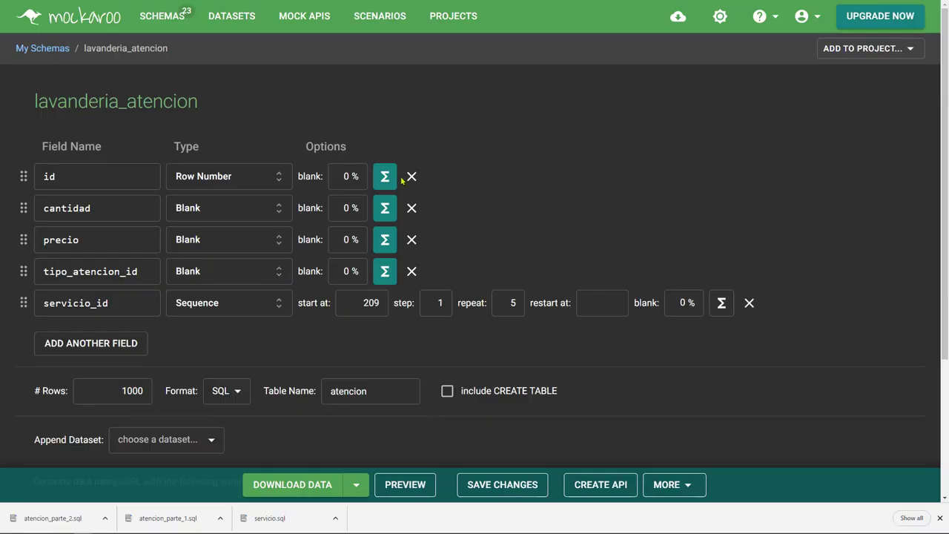